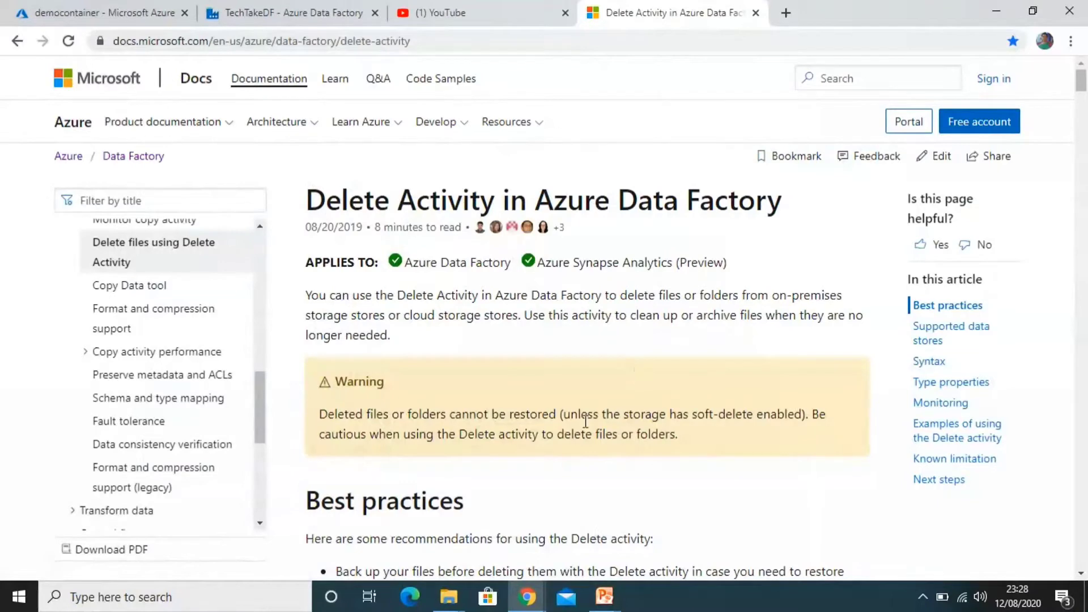
# Switch to democontainer in the Azure portal, deselect dbo.Employee.csv and refresh the Output folder's blob list
pyautogui.moveTo(1083, 87); pyautogui.dragTo(1085, 135)
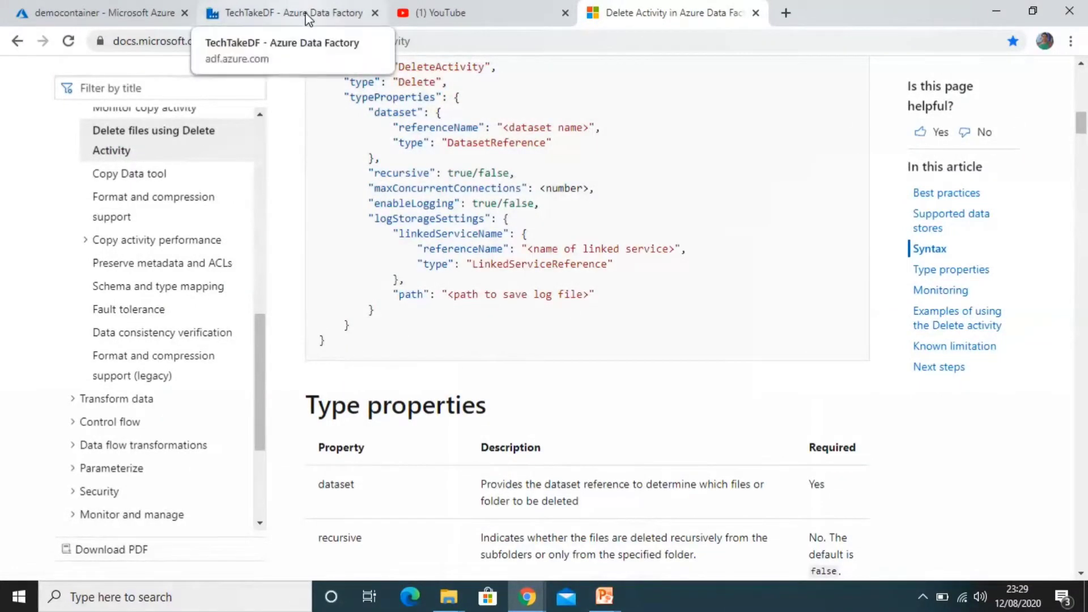
pyautogui.click(108, 19)
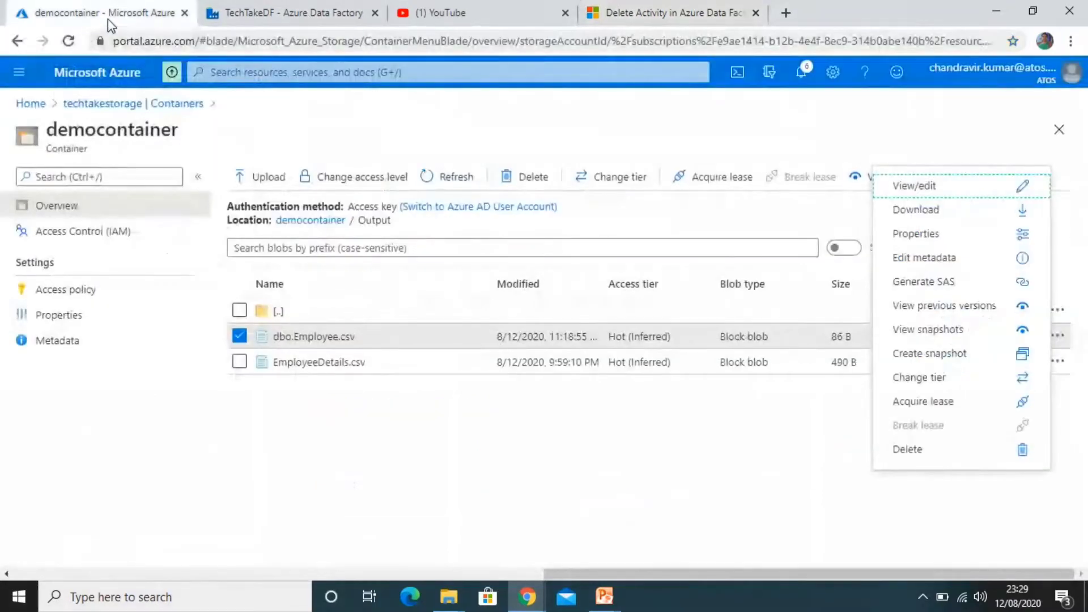
pyautogui.click(713, 458)
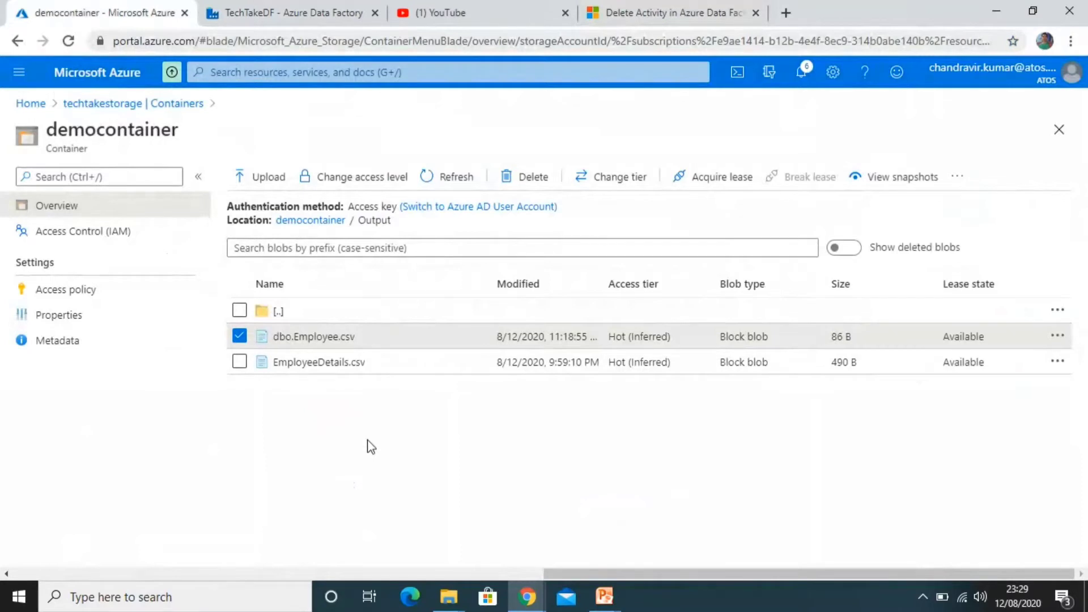
pyautogui.click(239, 336)
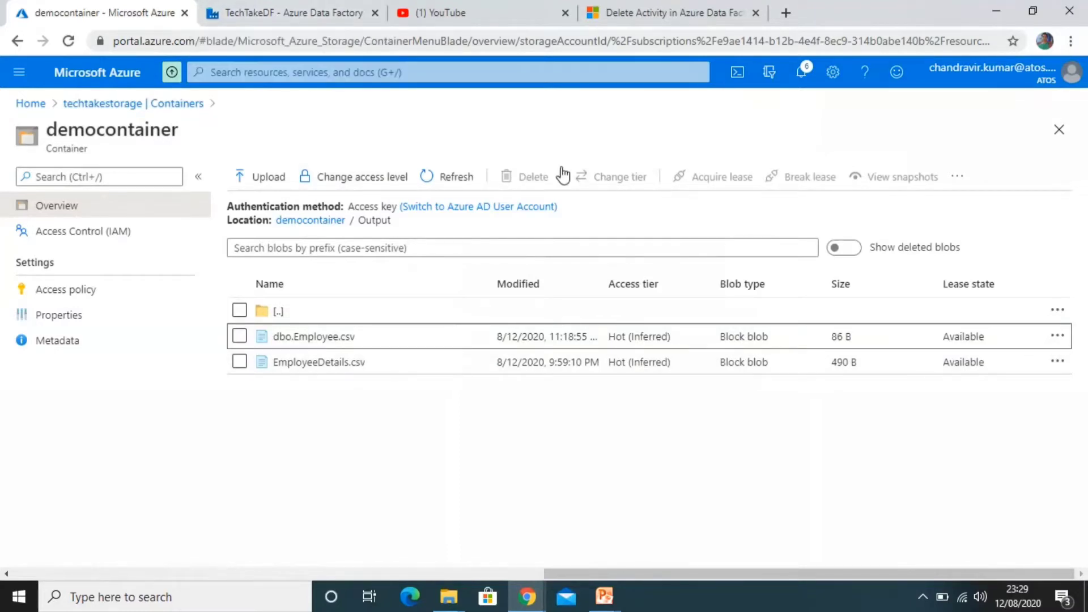
pyautogui.click(462, 182)
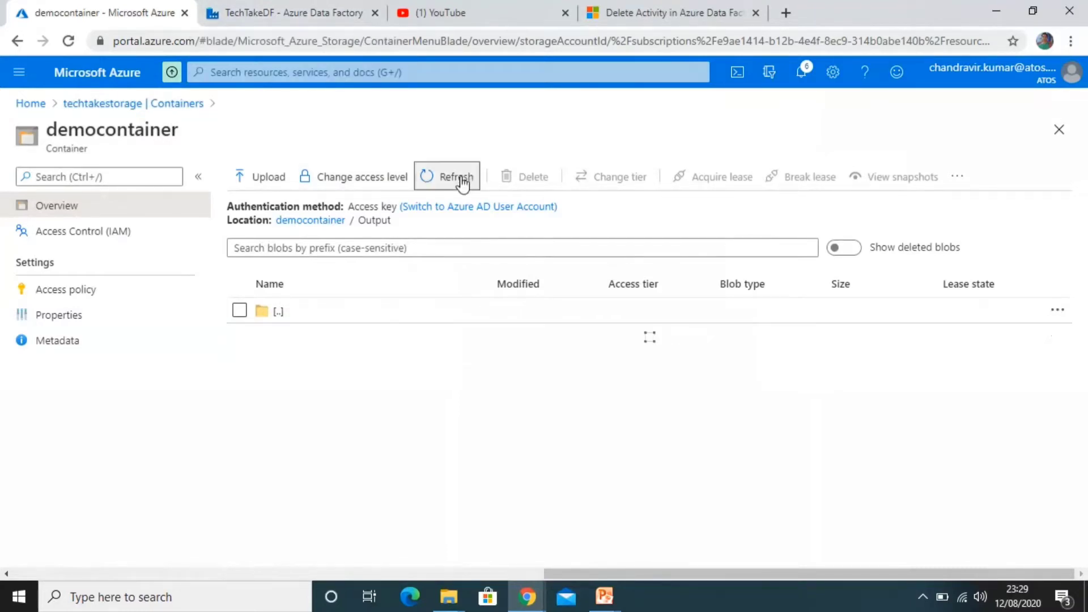
# Switch to YouTube and search for "Azure data factory techTake"
pyautogui.click(266, 16)
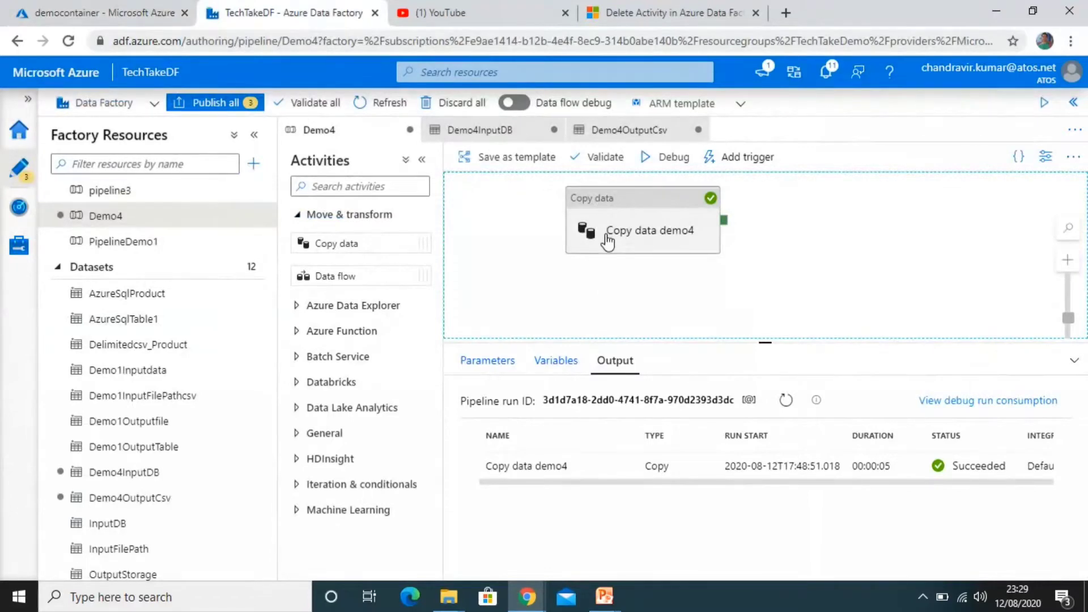
pyautogui.click(451, 10)
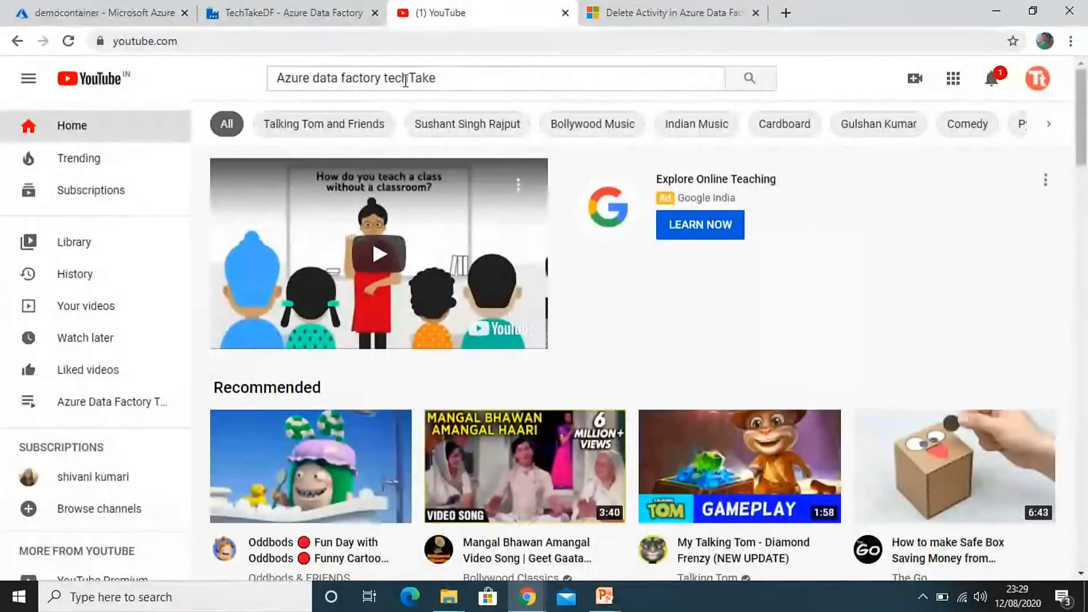
pyautogui.click(406, 80)
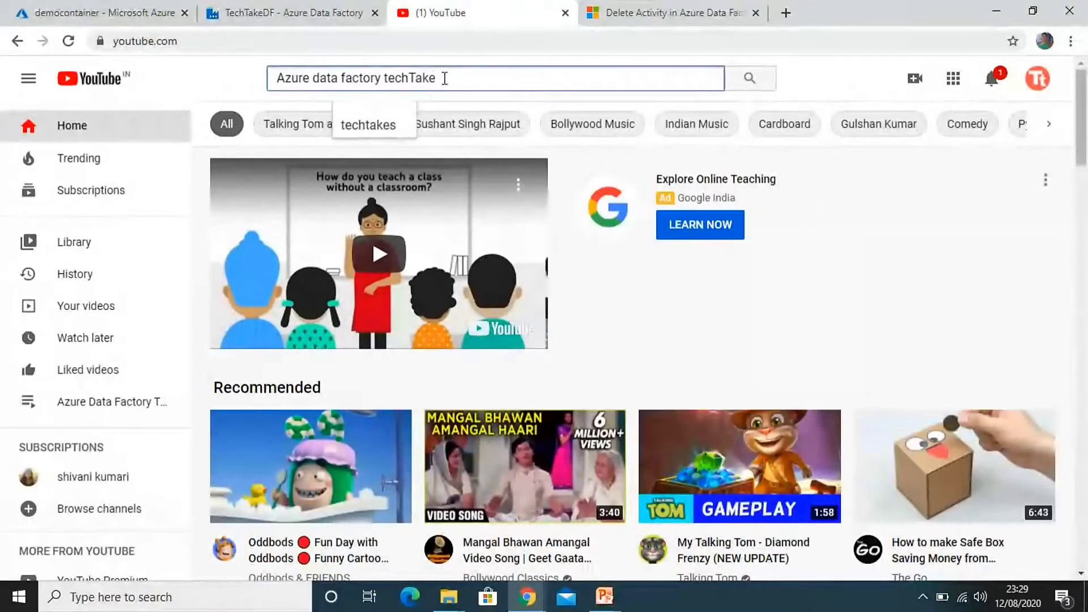
pyautogui.press('Return')
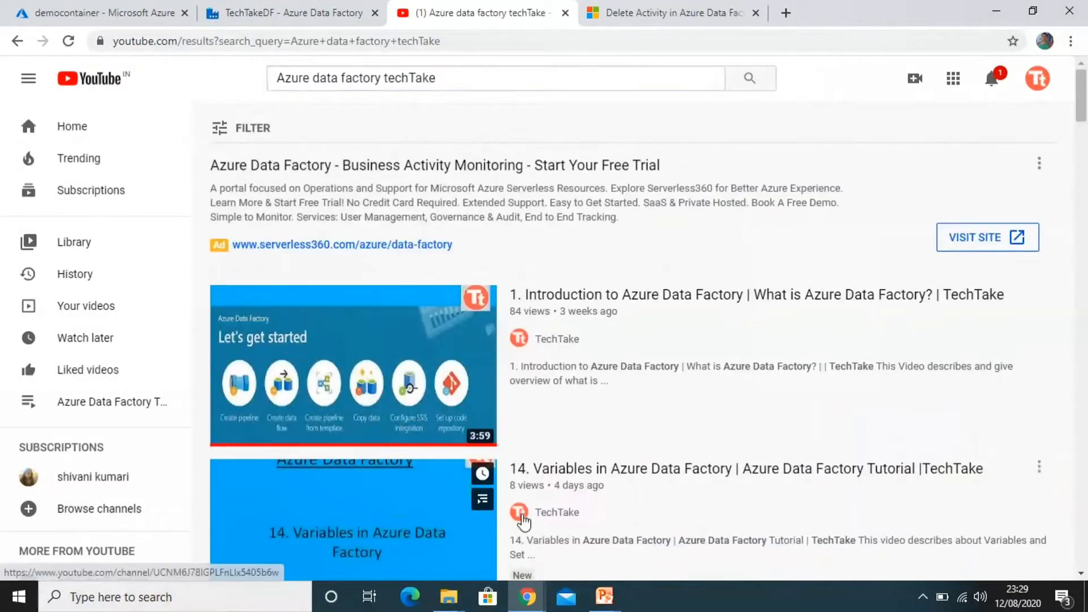
# Open the TechTake channel's Azure Data Factory Tutorial playlist, pause its first video and look through the listed videos
pyautogui.click(526, 345)
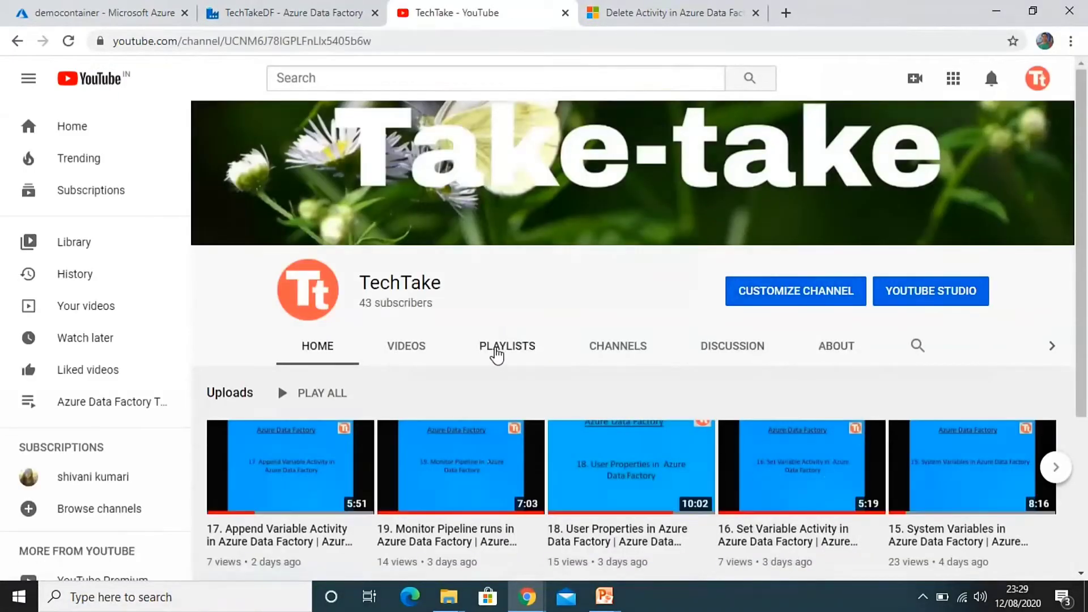
pyautogui.click(501, 354)
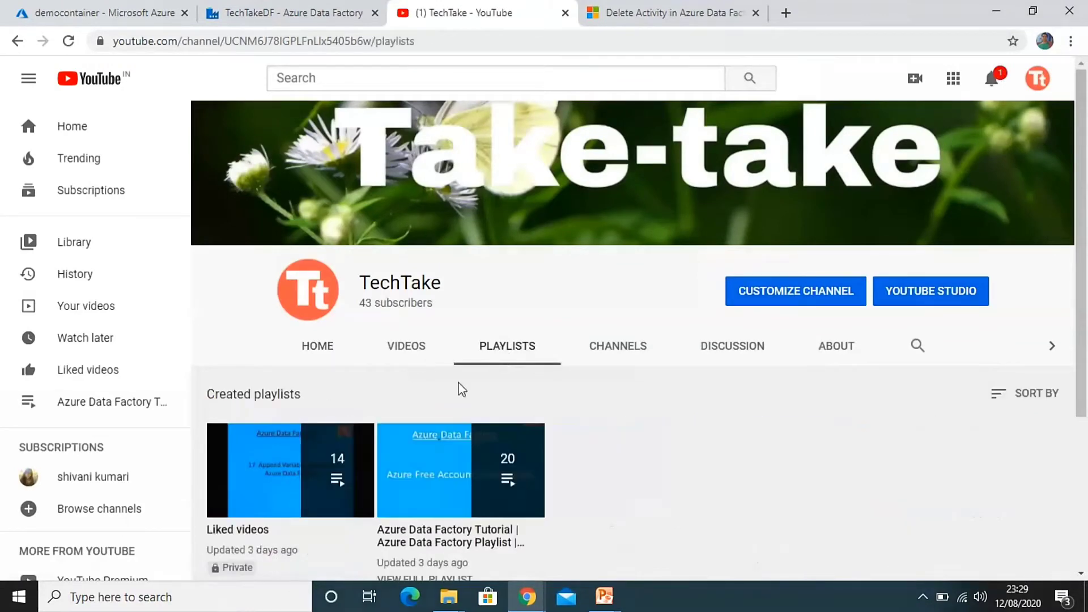
pyautogui.click(436, 544)
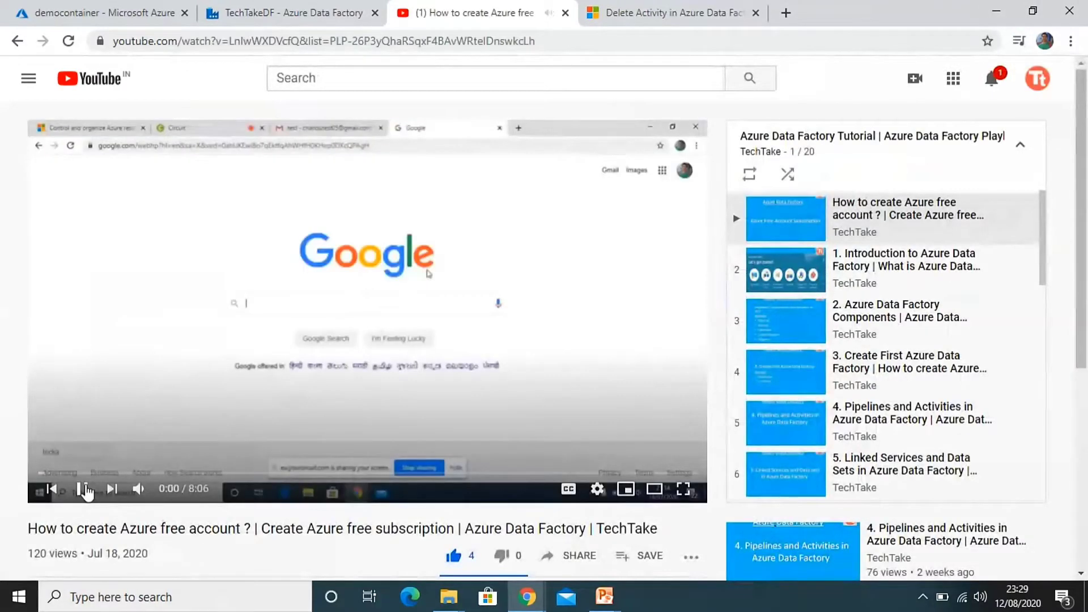
pyautogui.click(83, 491)
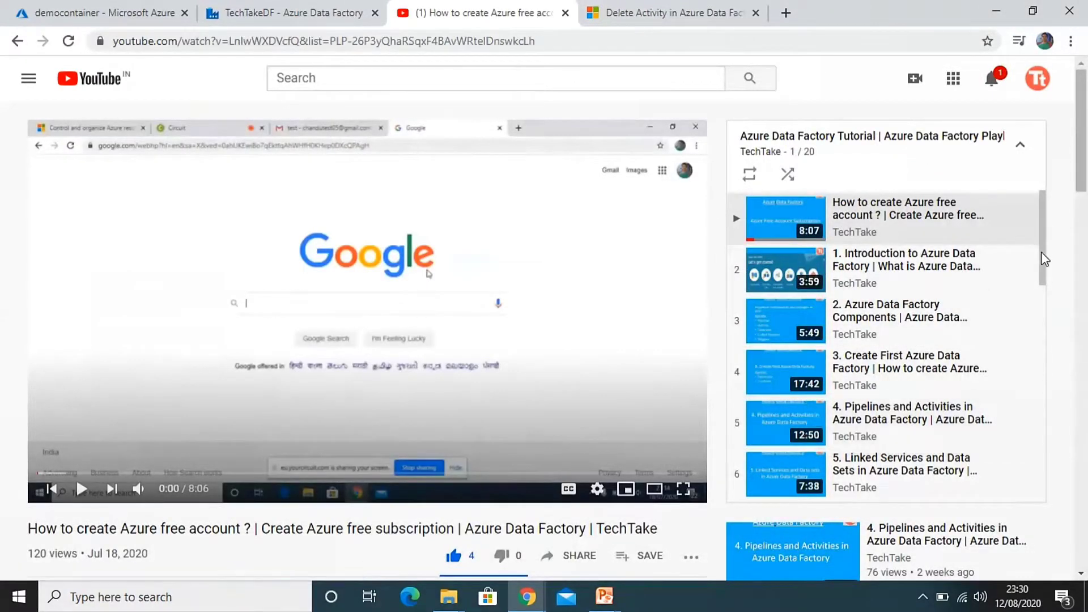
pyautogui.moveTo(1044, 255); pyautogui.dragTo(1050, 396)
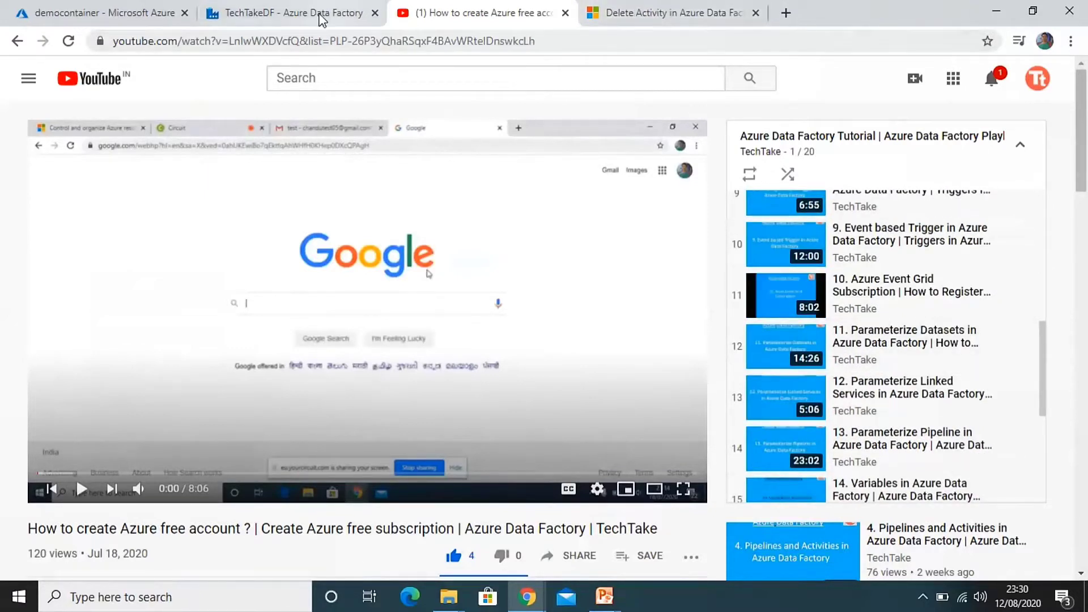
# In Azure Data Factory, add a Delete activity beside the Copy data activity in the Demo4 pipeline and name it Delete Employee File
pyautogui.click(309, 18)
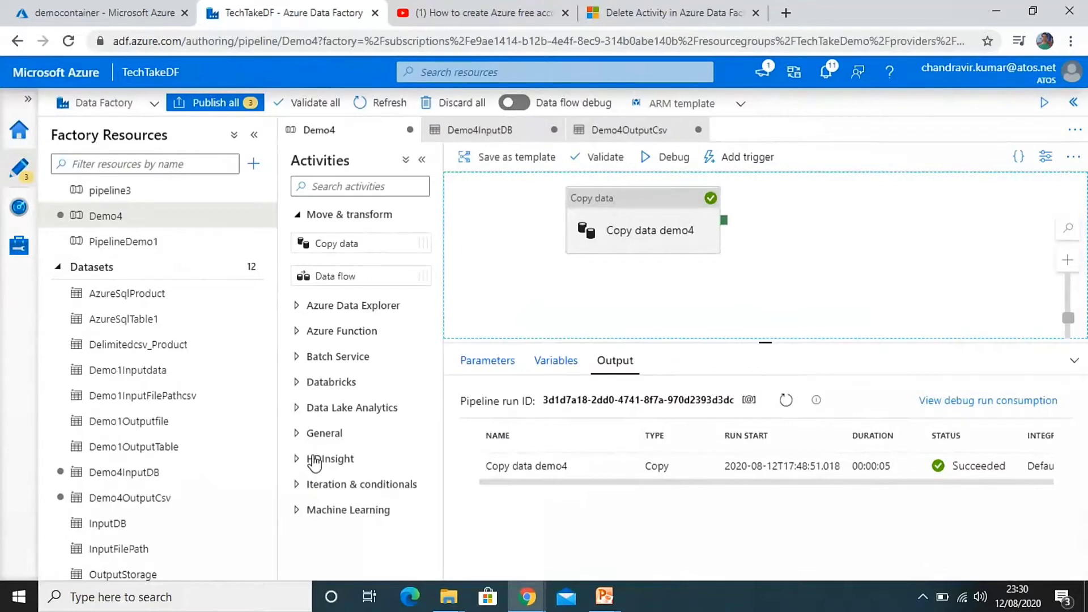
pyautogui.click(297, 434)
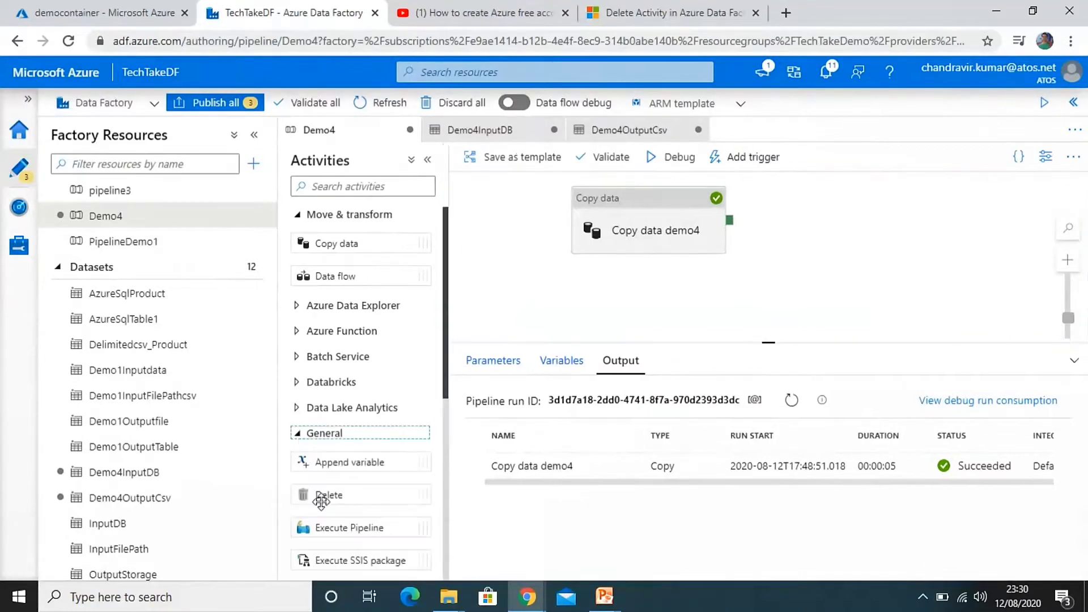
pyautogui.moveTo(325, 494); pyautogui.dragTo(841, 226)
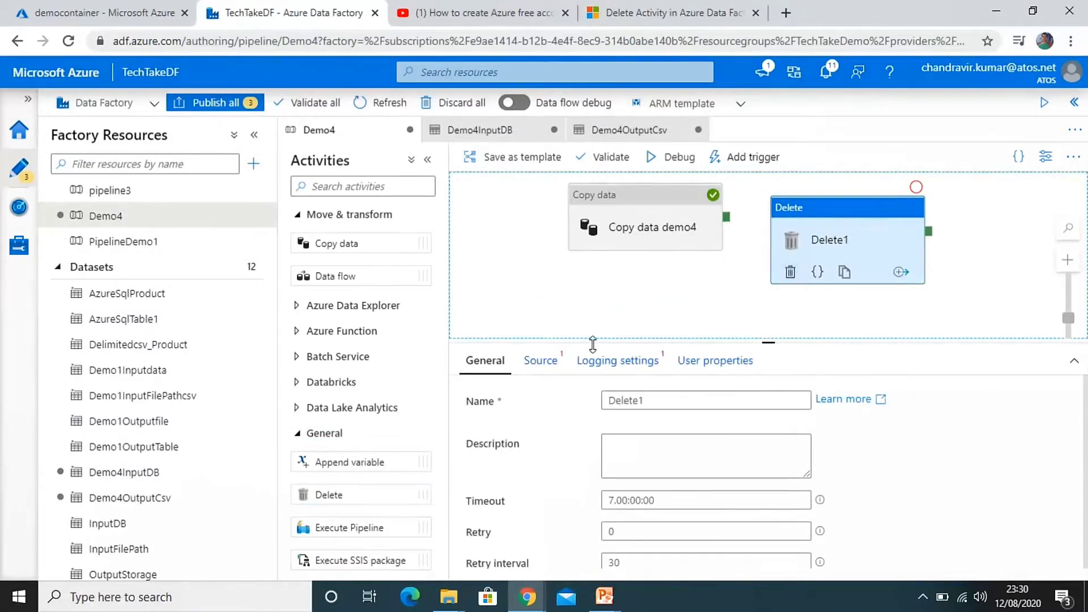
pyautogui.click(646, 399)
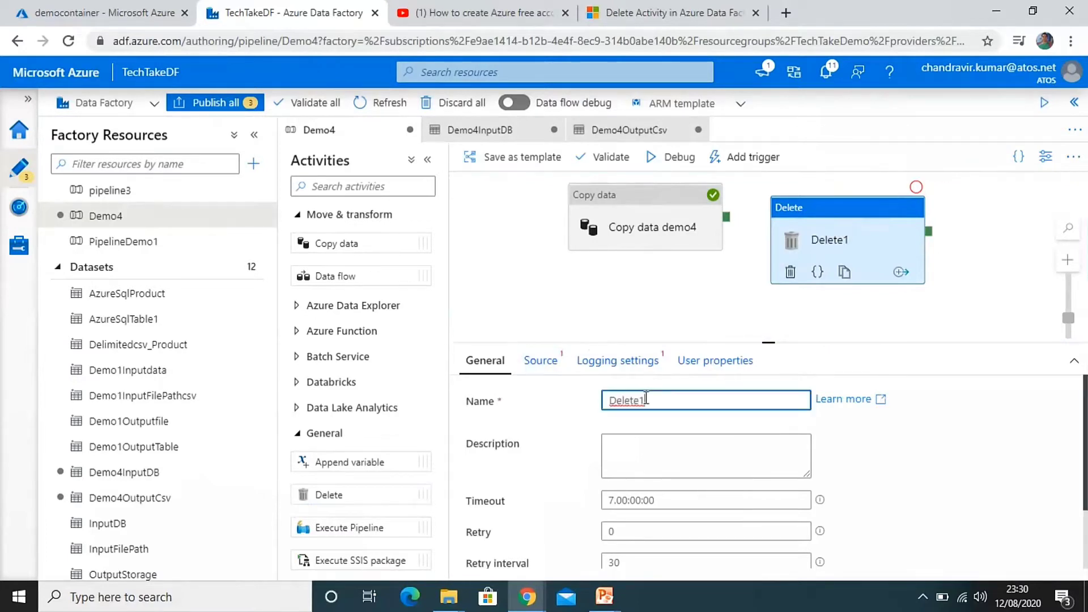
pyautogui.press('BackSpace')
pyautogui.write('Employee File')
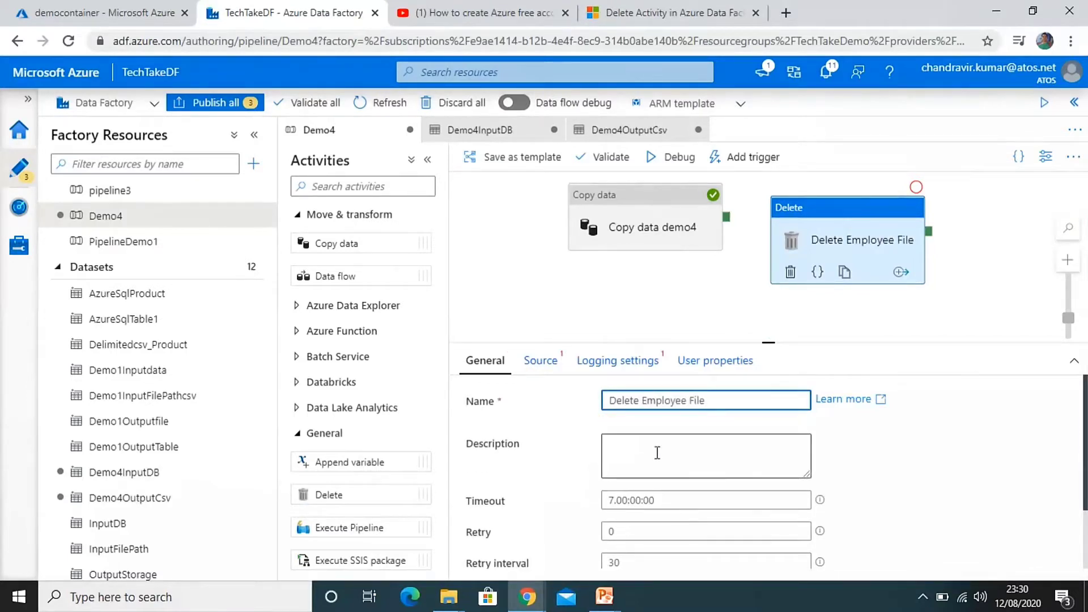
# Review the Delete activity's general settings, including timeout, retry, retry interval, secure output and secure input
pyautogui.moveTo(821, 505)
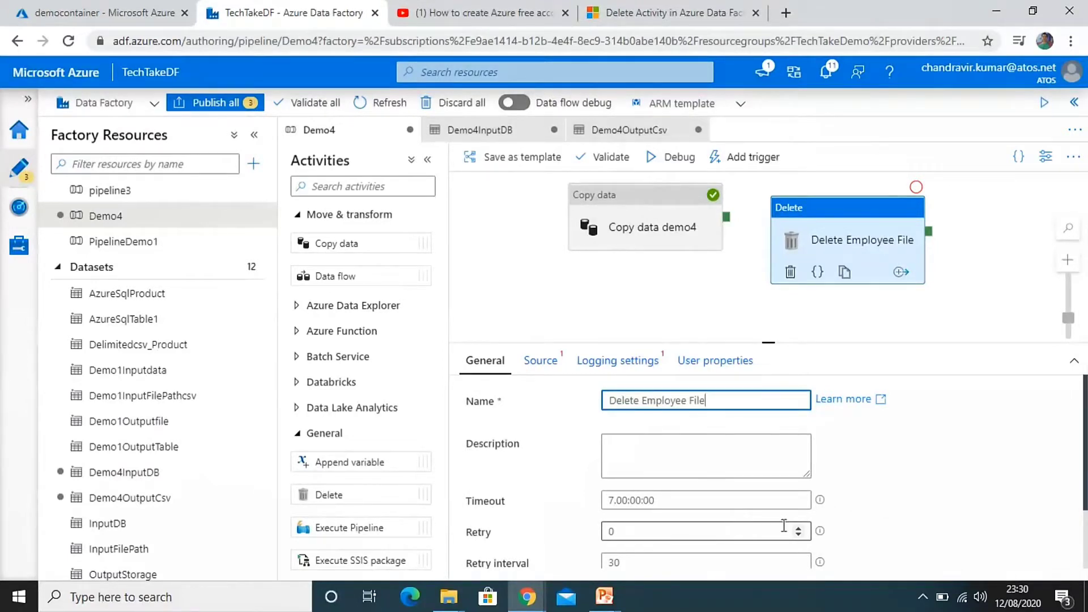
pyautogui.moveTo(819, 533)
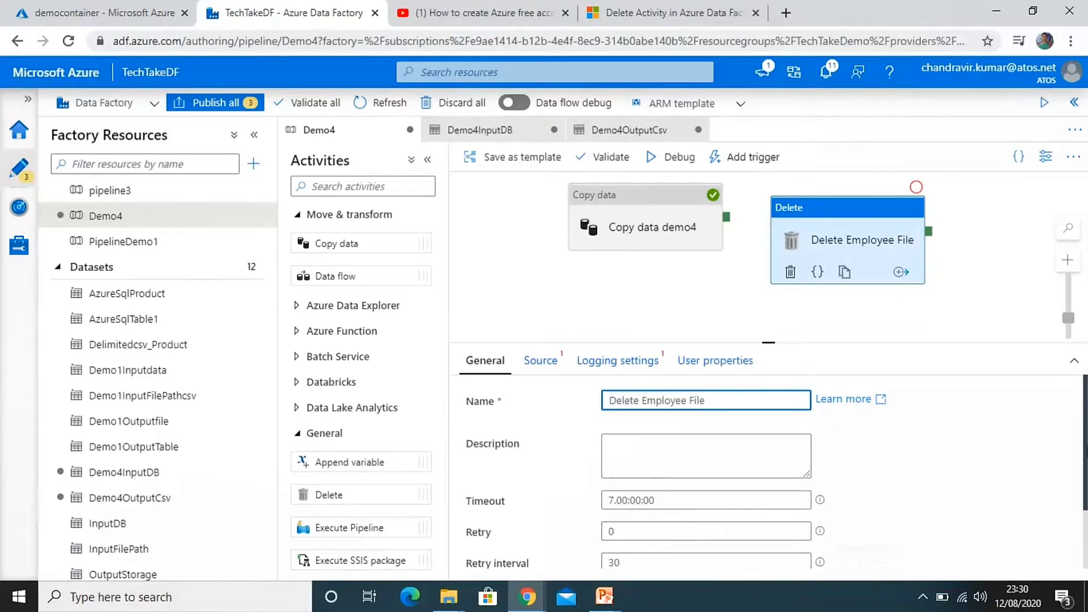
pyautogui.scroll(-1, 638, 564)
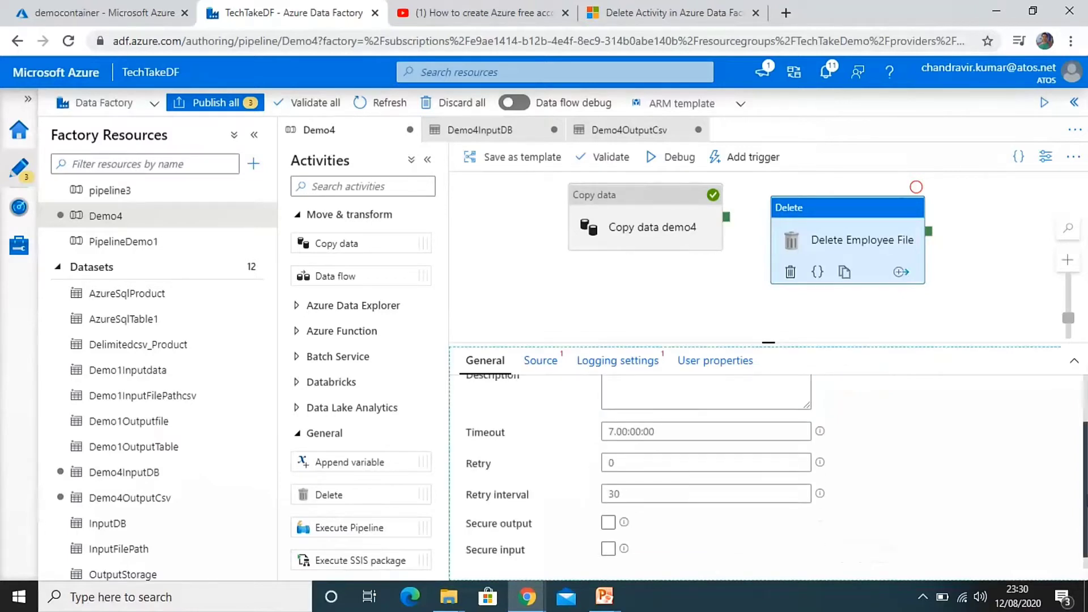
pyautogui.scroll(-1, 735, 529)
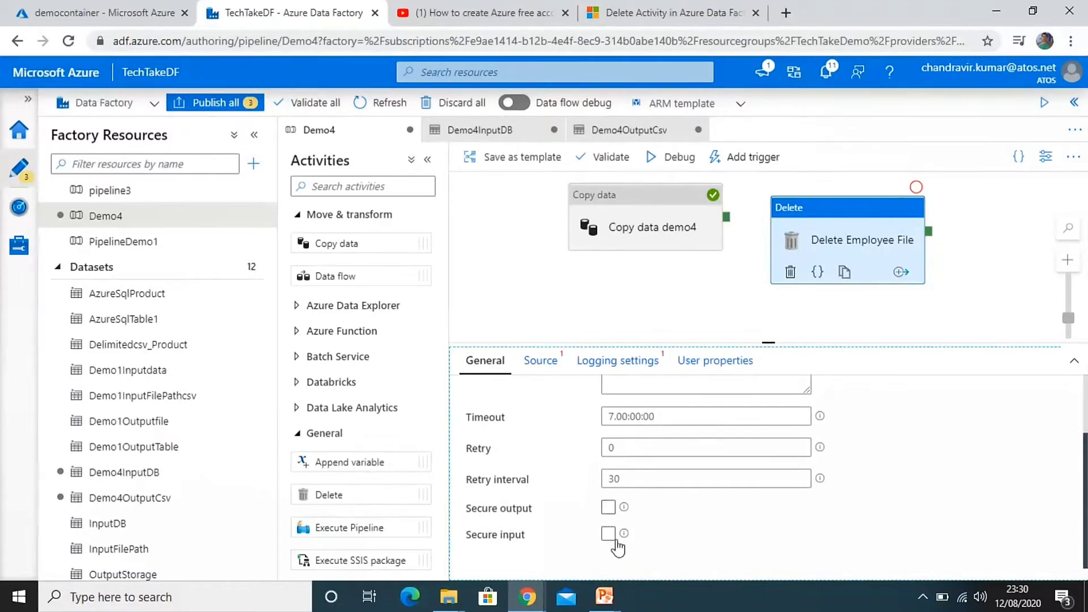
pyautogui.moveTo(622, 509)
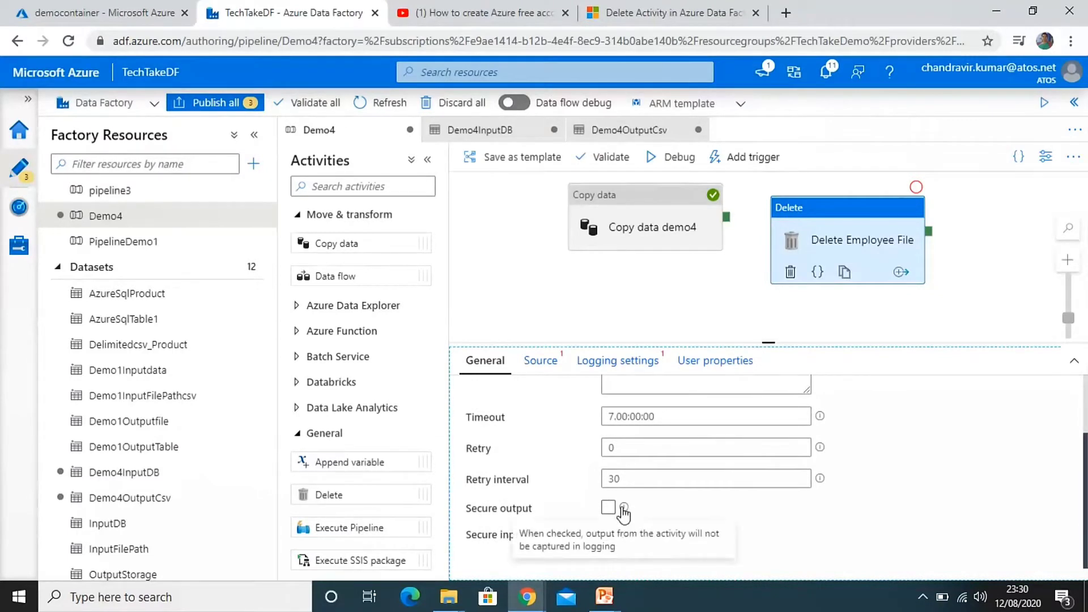
# Examine the Delete activity's source settings: the available datasets, recursive file deletion and maximum concurrent connections
pyautogui.click(544, 358)
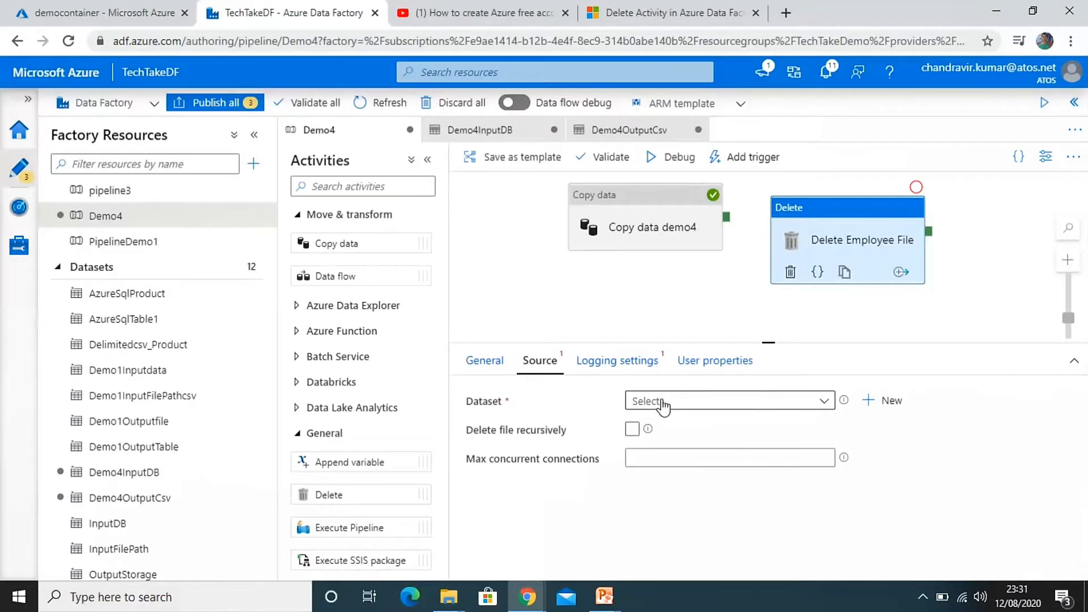
pyautogui.click(662, 403)
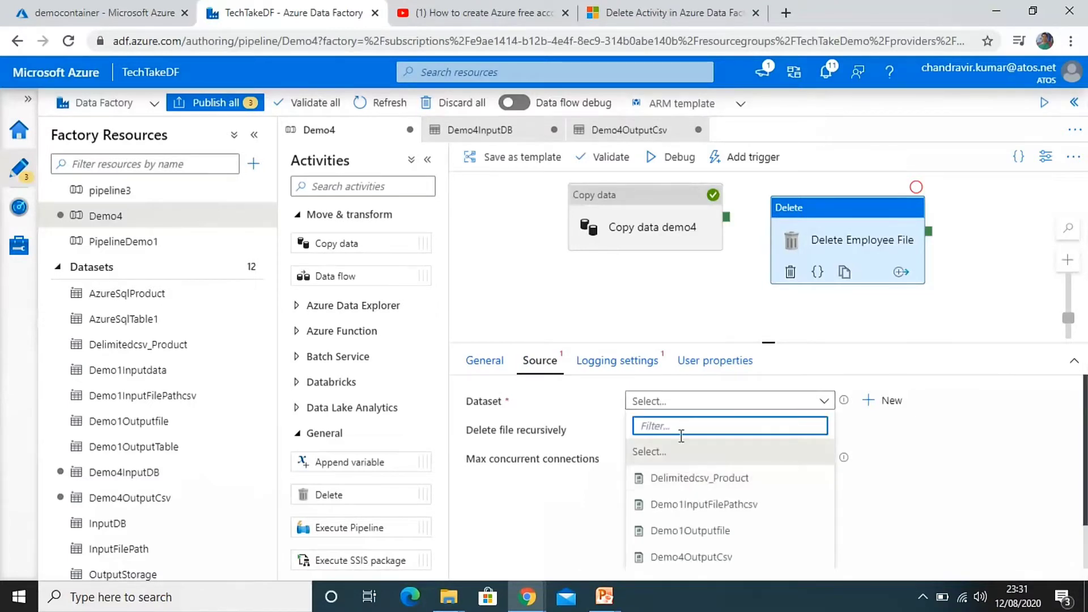
pyautogui.click(881, 417)
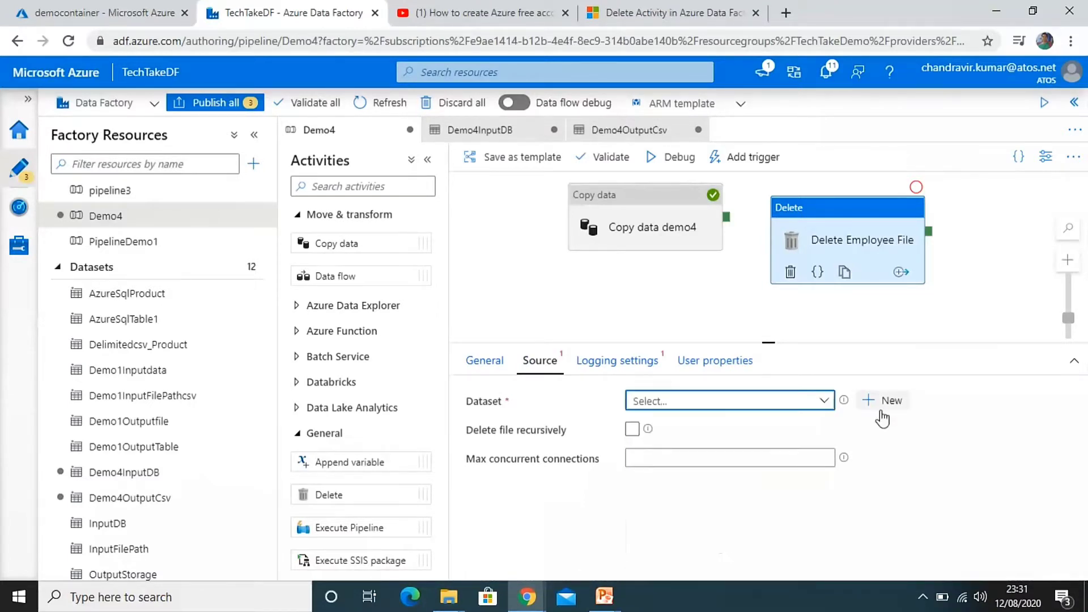
pyautogui.click(632, 429)
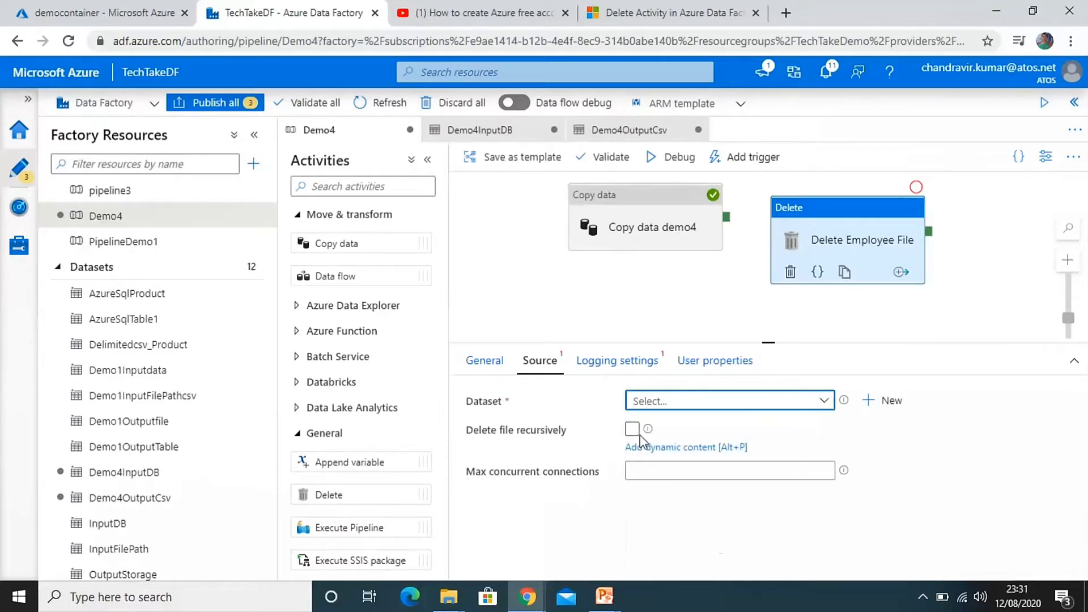
pyautogui.moveTo(648, 429)
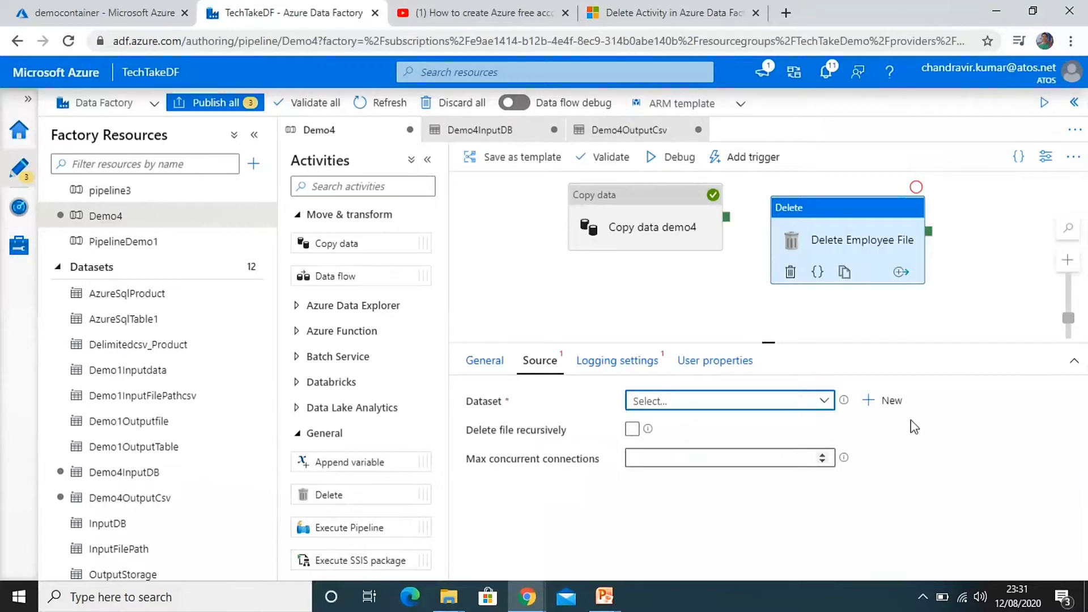
pyautogui.moveTo(844, 462)
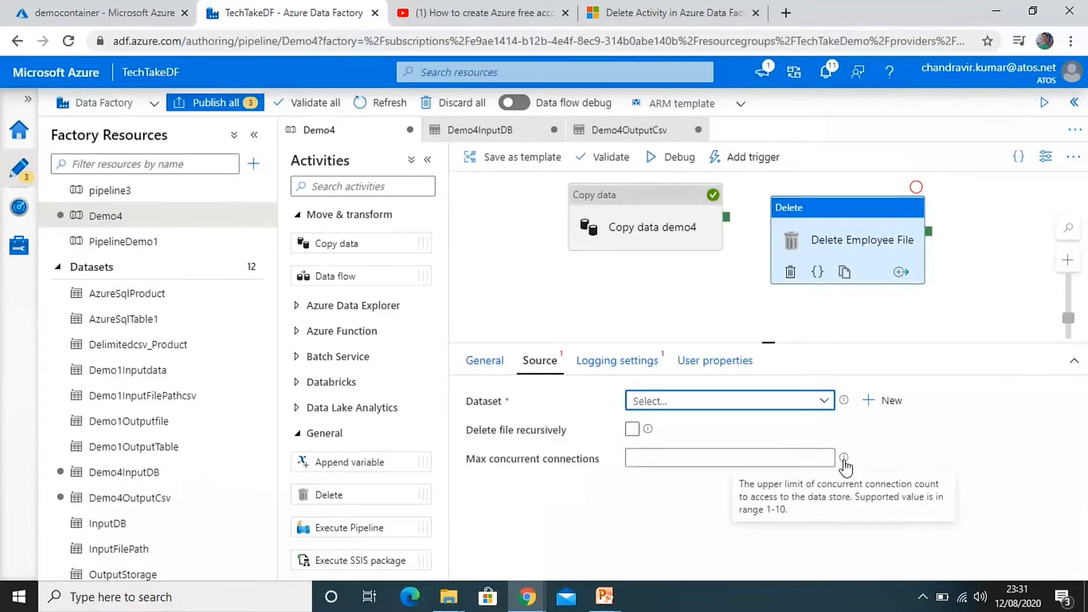
# Begin a new source dataset for the Delete activity, using Azure Blob Storage as its data store
pyautogui.click(891, 403)
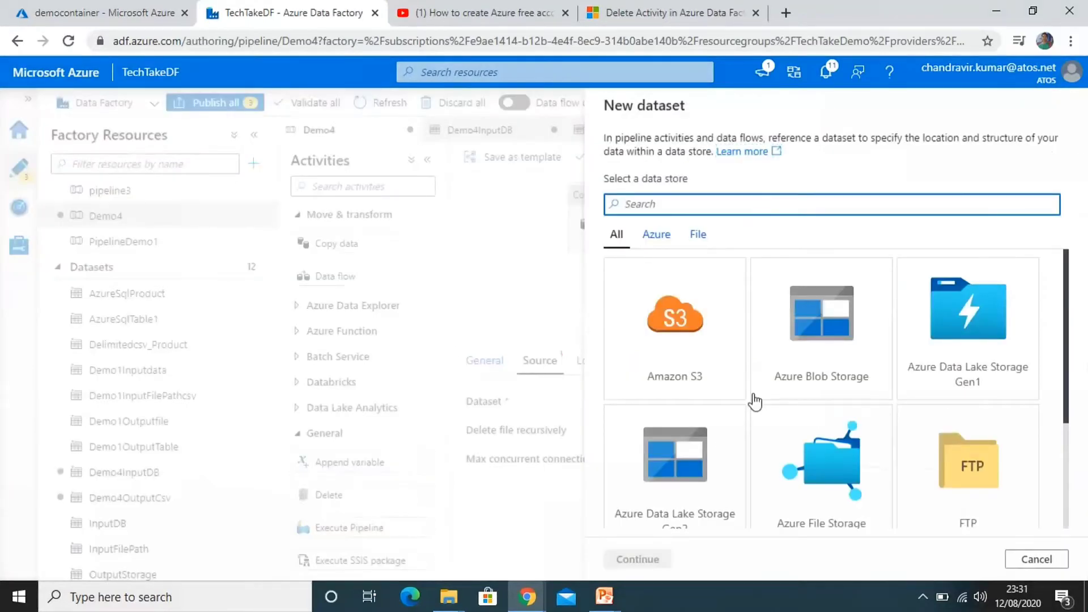
pyautogui.click(821, 351)
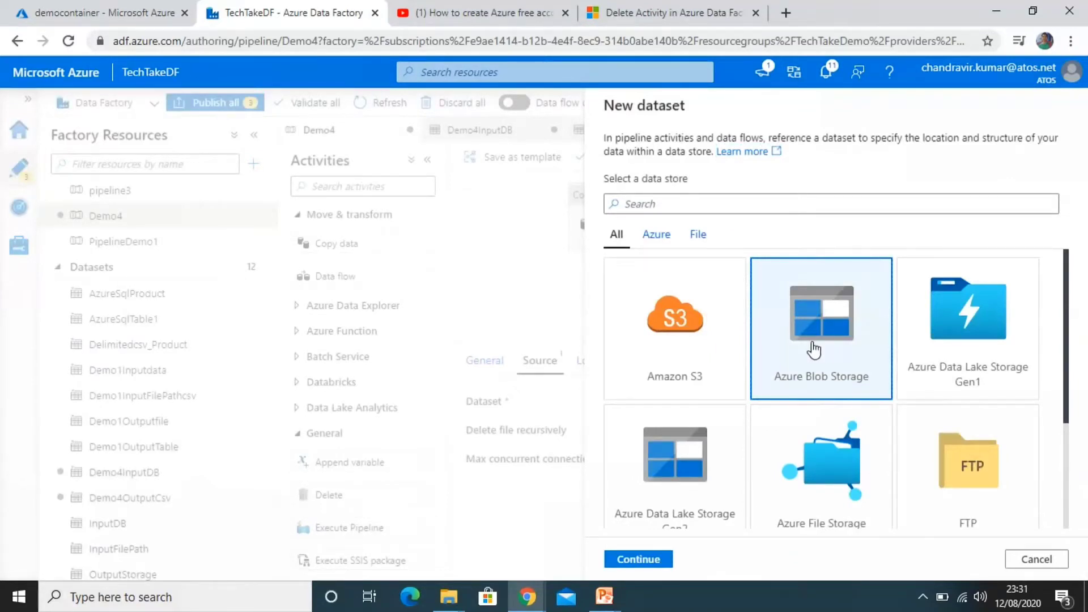
pyautogui.click(668, 557)
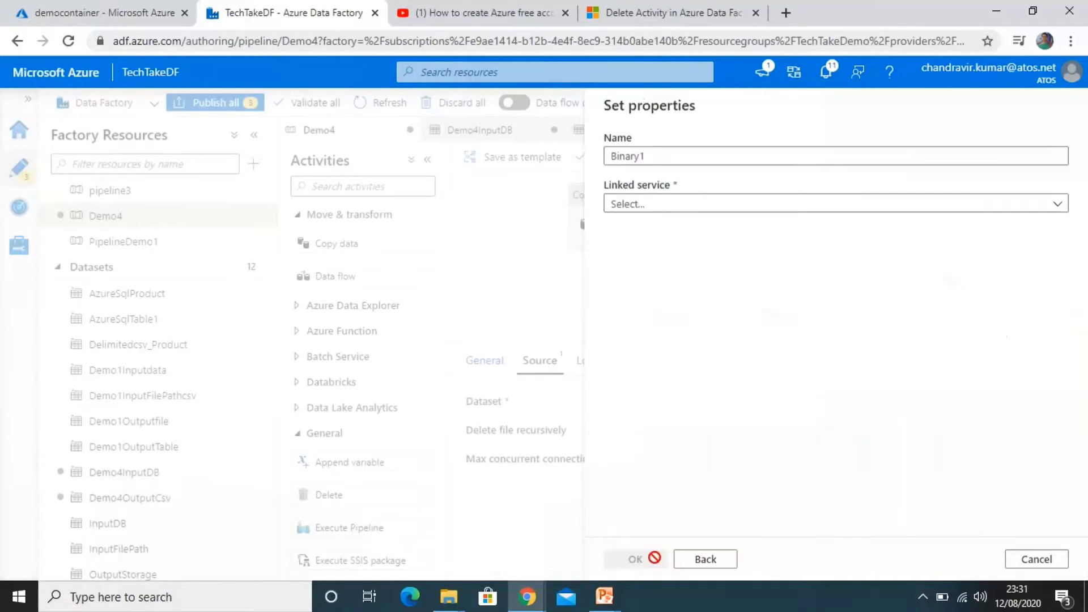
# Name the new binary dataset Demo4Deletefile
pyautogui.click(664, 158)
pyautogui.doubleClick(664, 158)
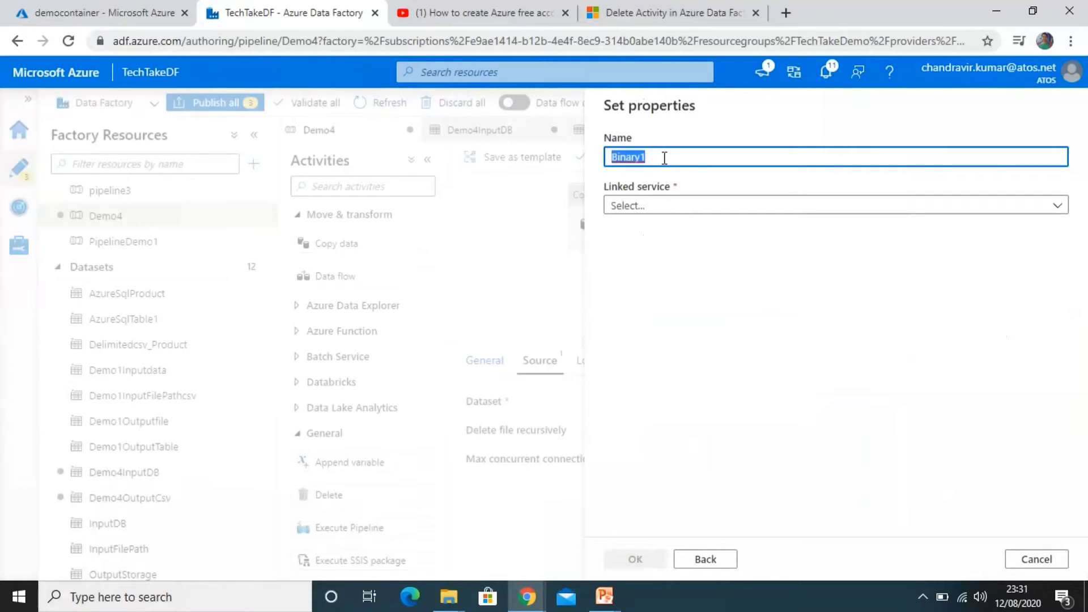
pyautogui.write('Demo4')
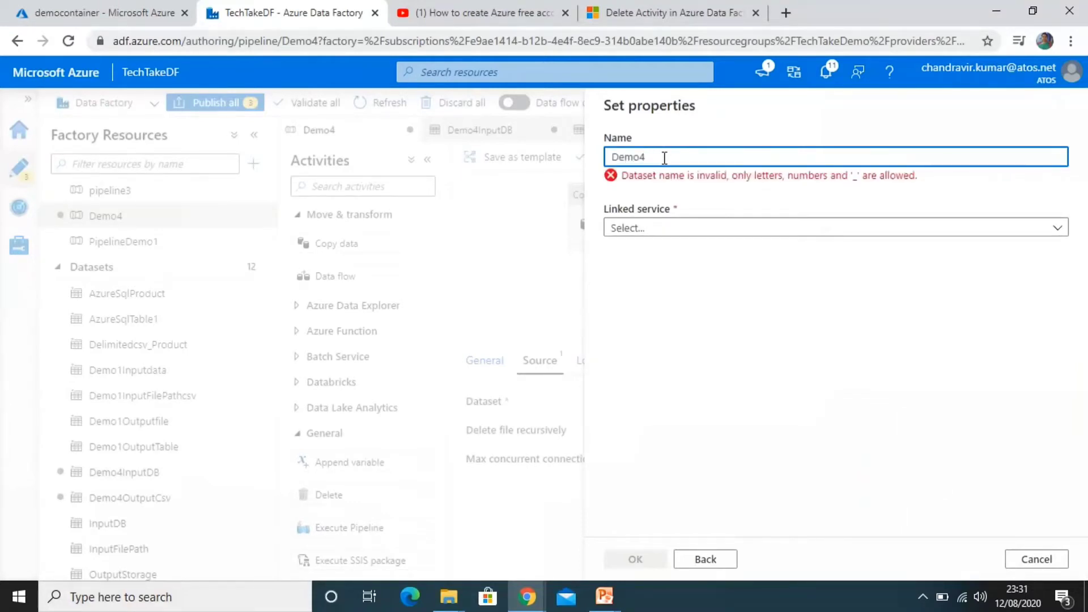
pyautogui.press('BackSpace')
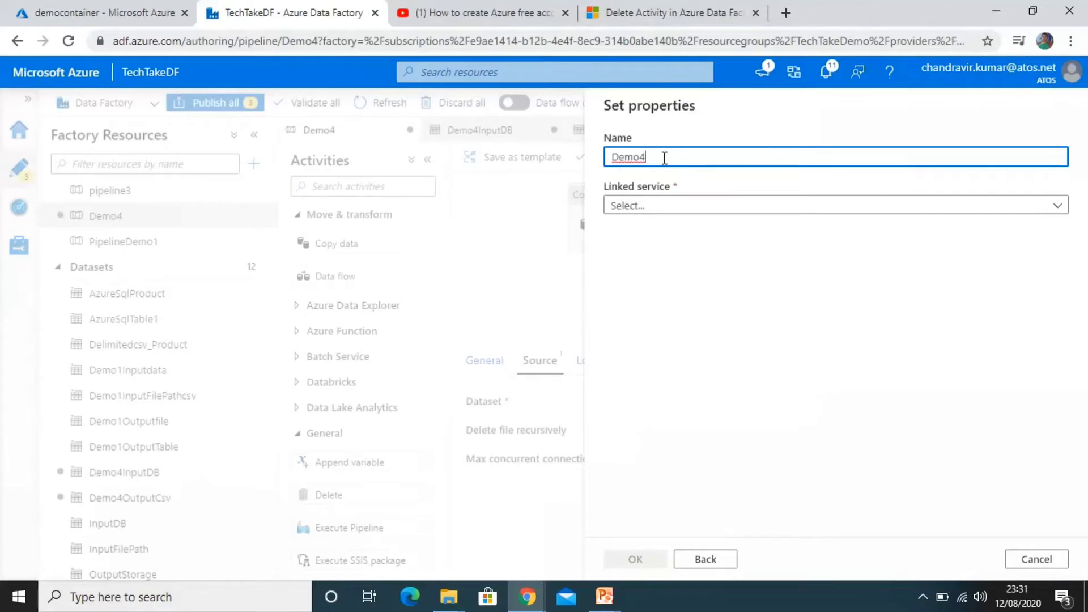
pyautogui.write('Deletefile')
# Start a new Azure Blob Storage linked service for the dataset and name it Demo4LinkedDelete
pyautogui.click(666, 205)
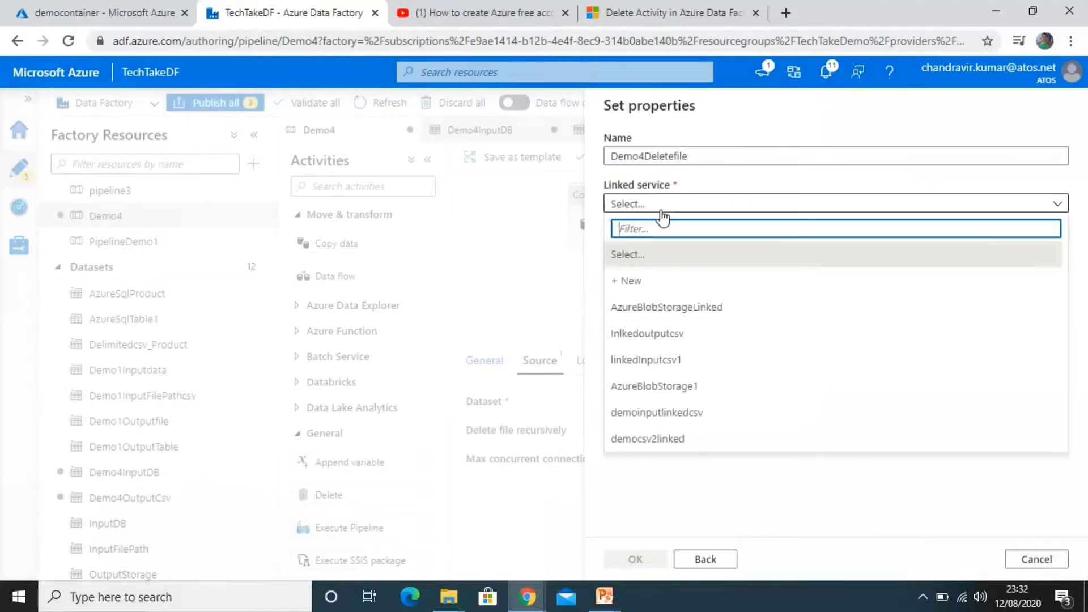
pyautogui.click(646, 283)
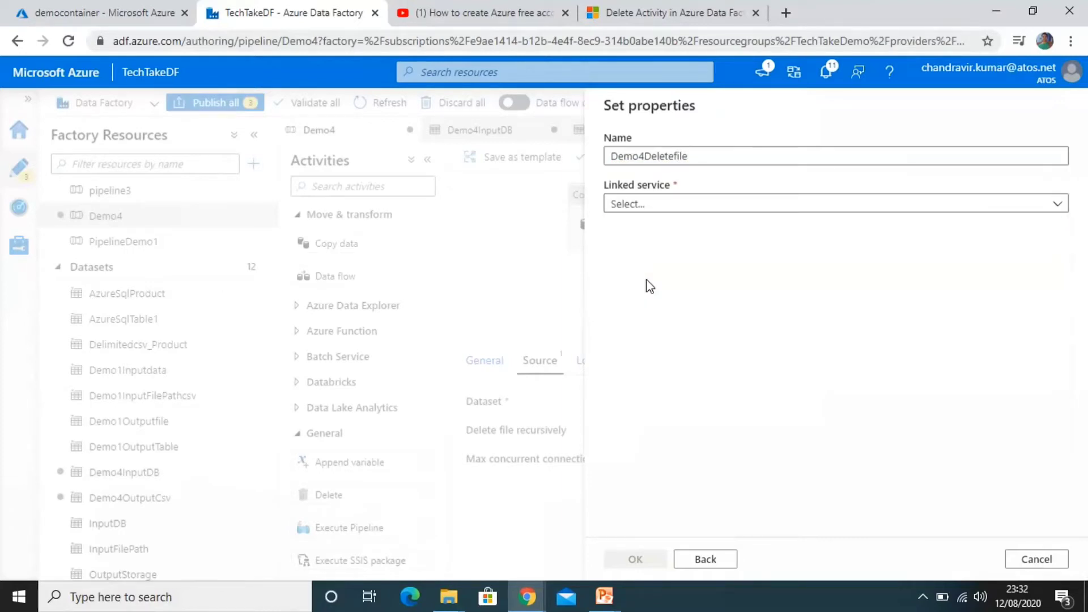
pyautogui.click(674, 232)
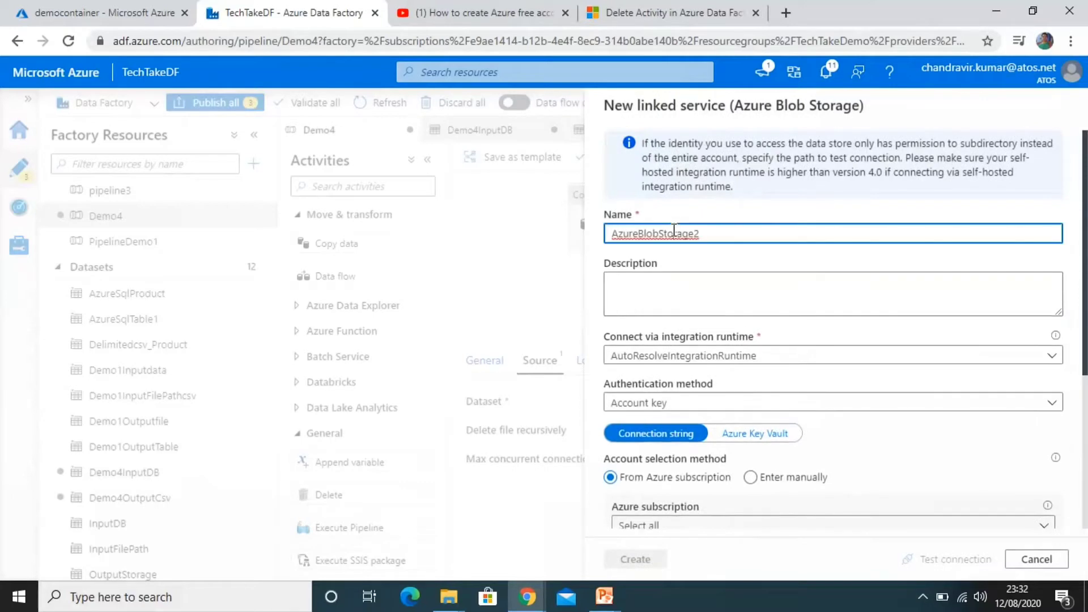
pyautogui.doubleClick(674, 231)
pyautogui.write('Demo4Linked')
pyautogui.write('Delete')
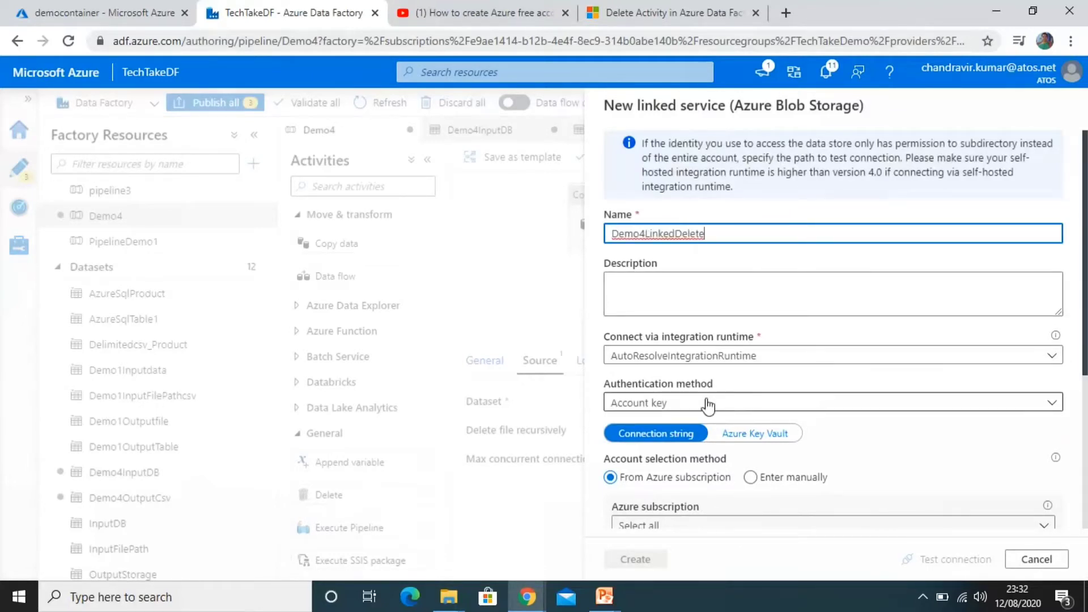
# Connect the linked service to the Free Trial subscription's techtakestorage account, test the connection and create the service
pyautogui.scroll(-2, 1082, 362)
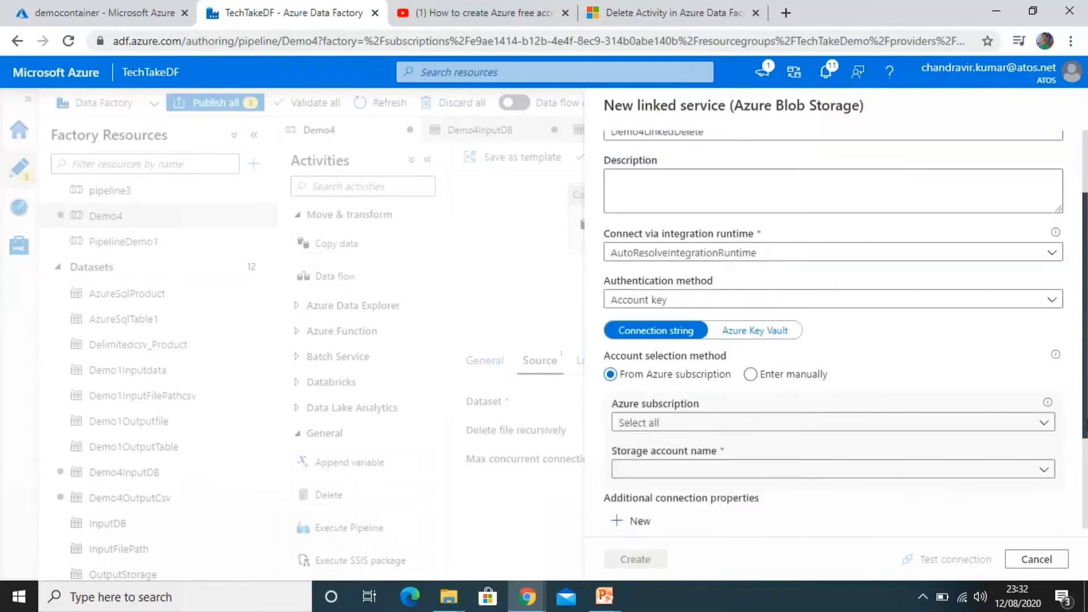
pyautogui.scroll(-1, 679, 363)
pyautogui.click(678, 362)
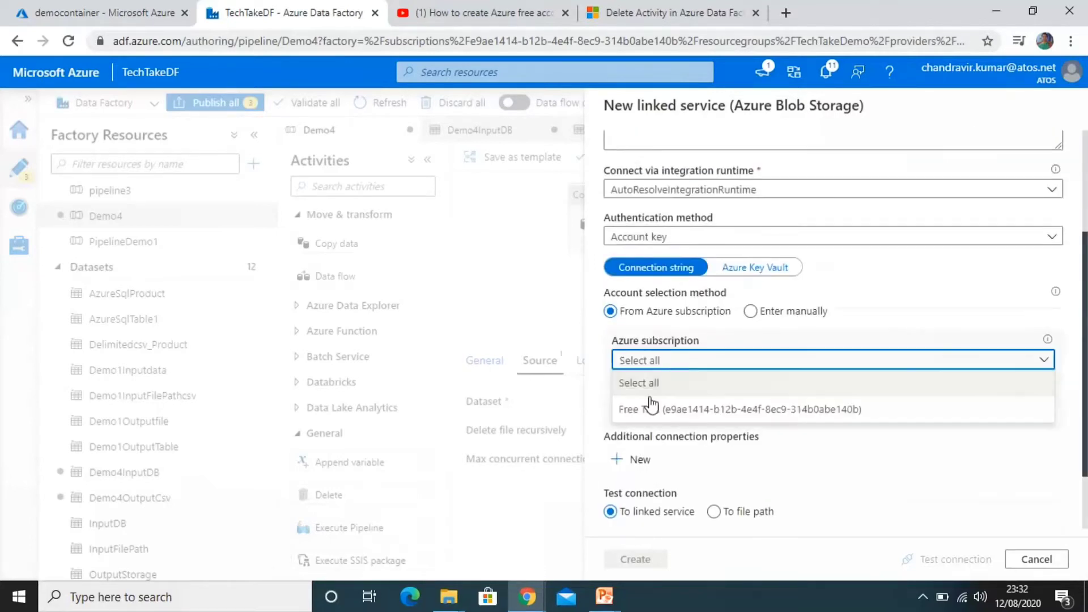
pyautogui.click(654, 410)
pyautogui.click(658, 413)
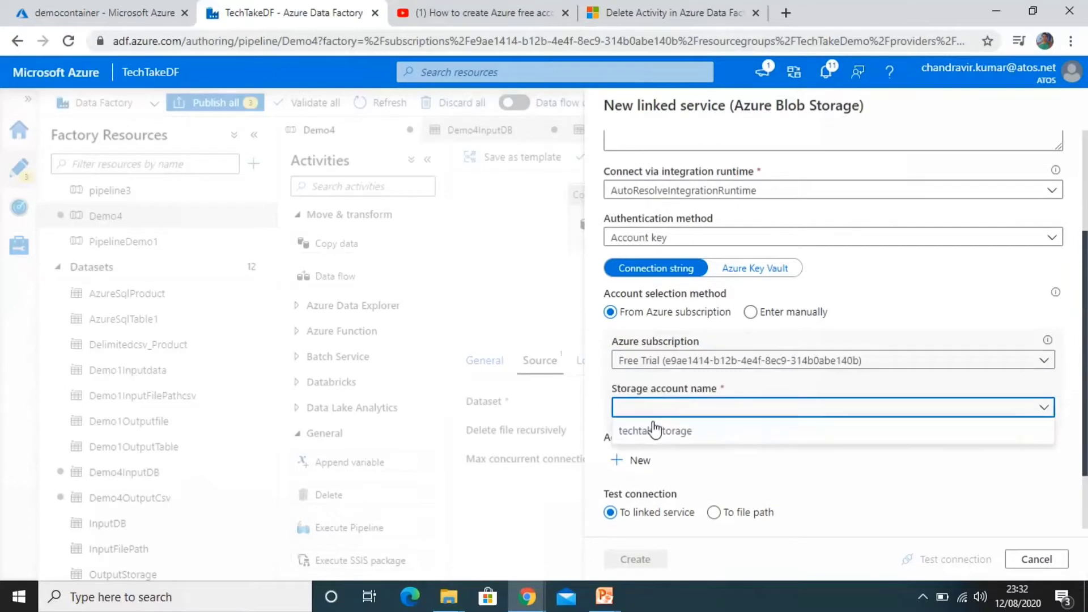
pyautogui.click(655, 432)
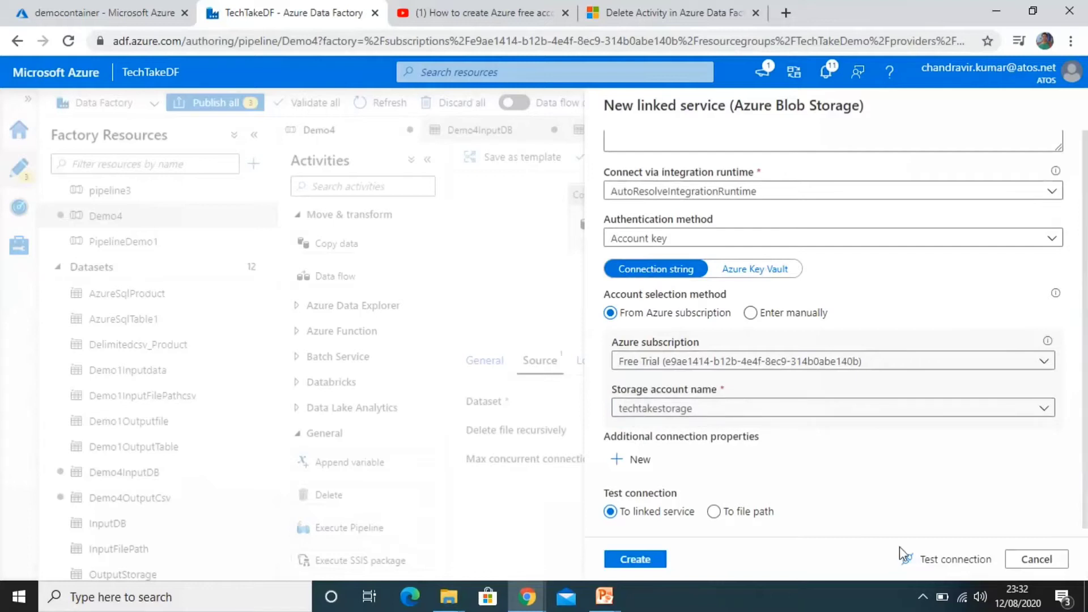
pyautogui.click(917, 571)
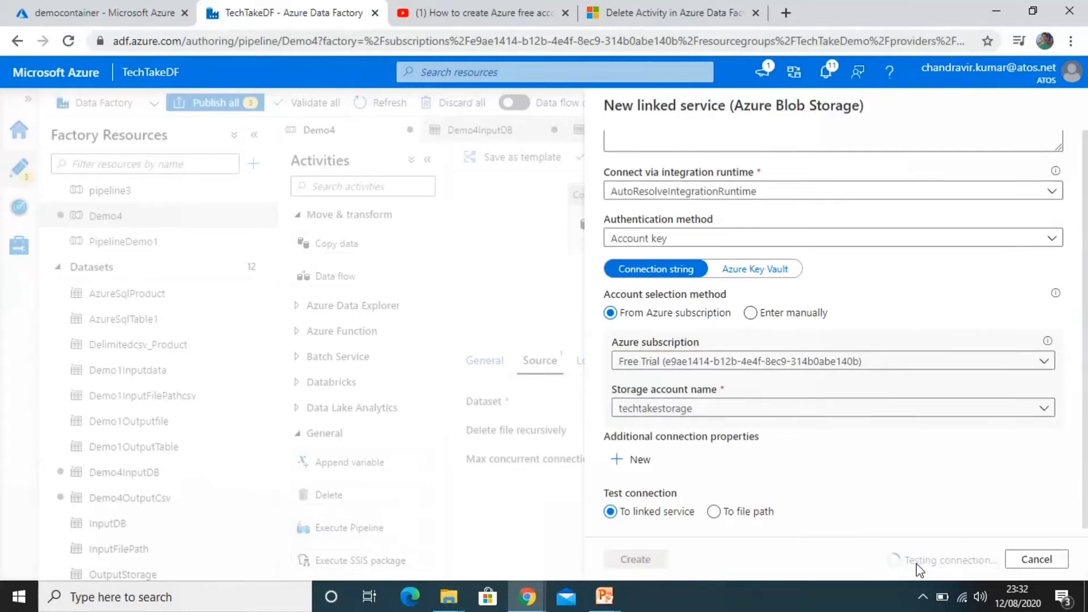
pyautogui.click(660, 559)
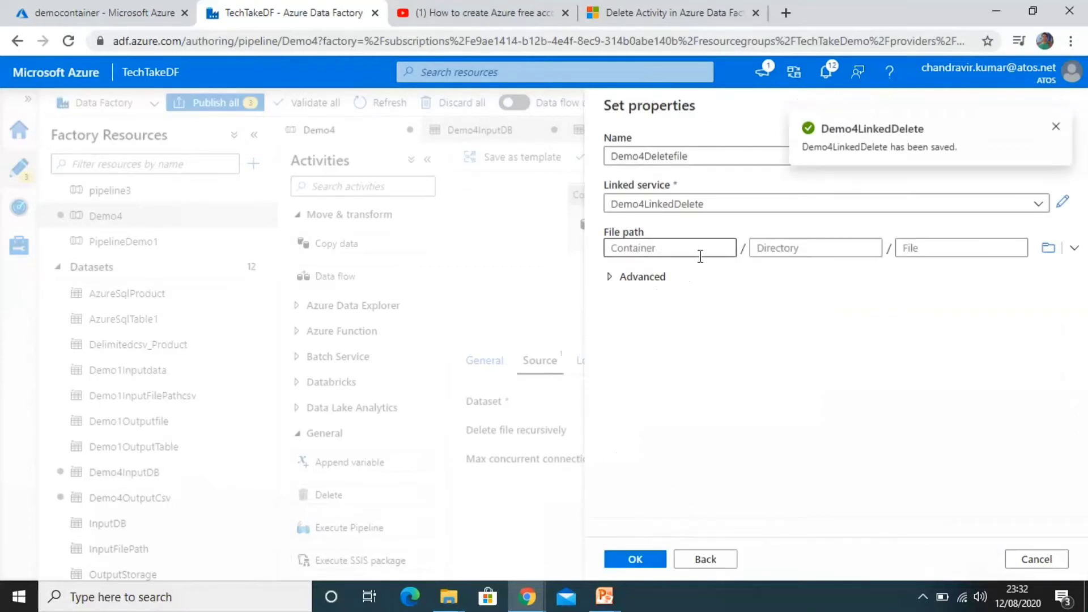
# Set the dataset's file path to dbo.Employee.csv in the Output folder of democontainer by browsing the storage
pyautogui.click(1048, 247)
pyautogui.click(729, 229)
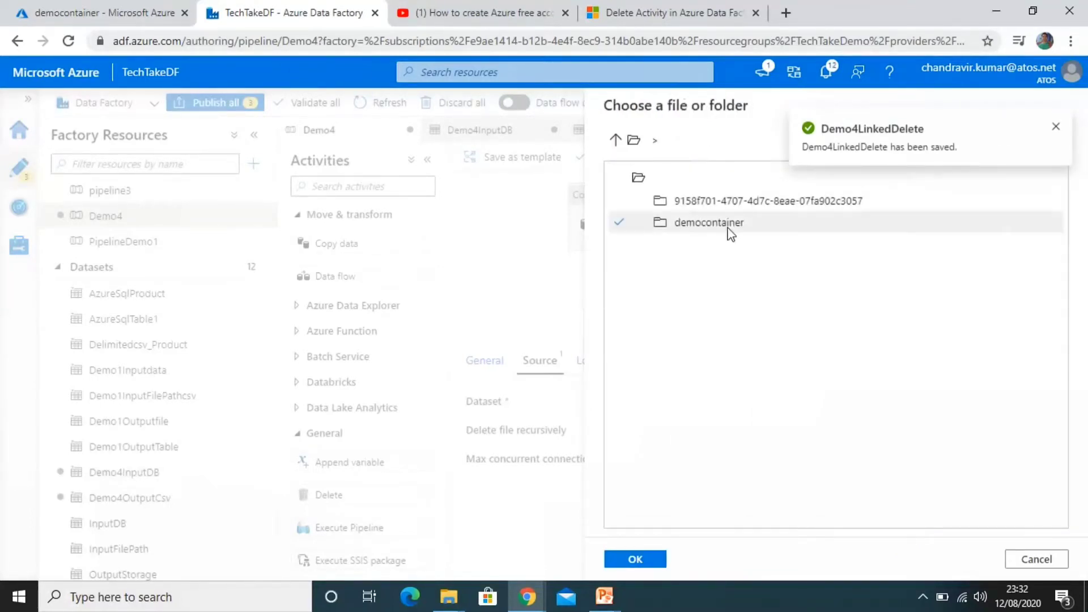
pyautogui.doubleClick(696, 234)
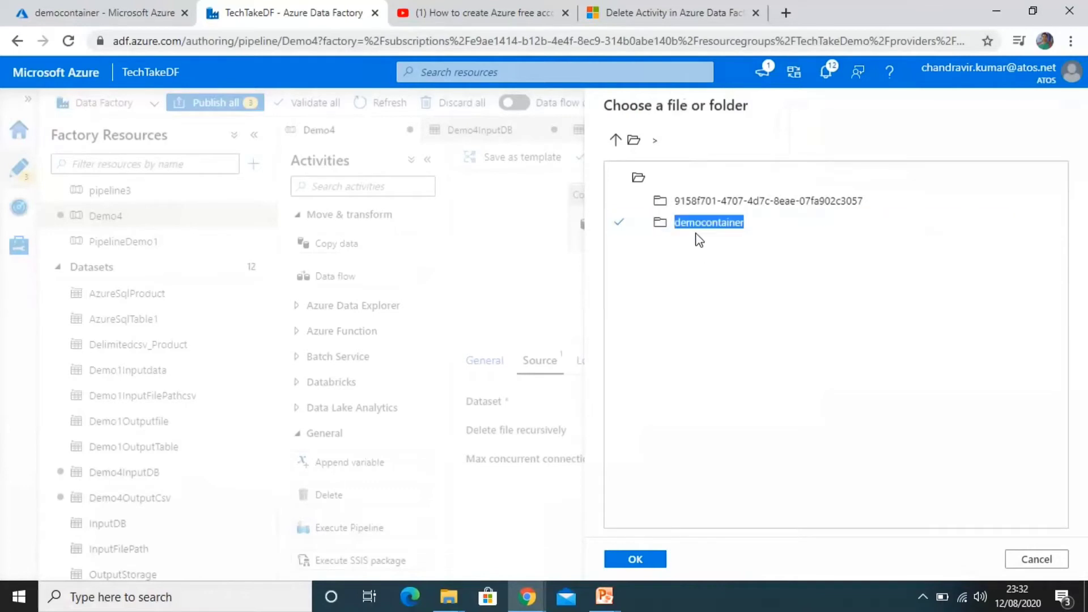
pyautogui.doubleClick(689, 232)
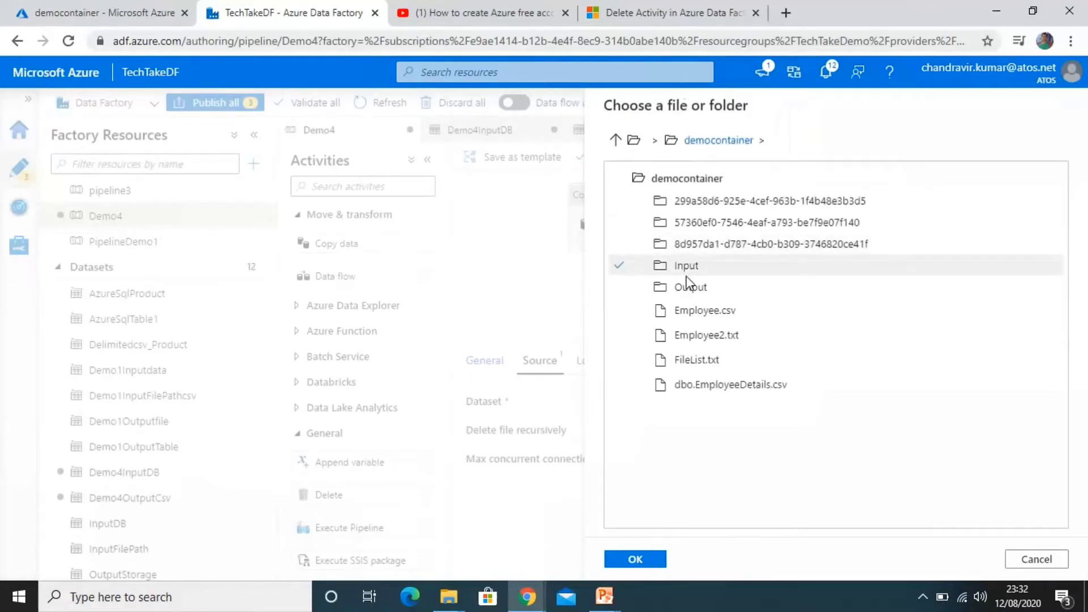
pyautogui.click(688, 289)
pyautogui.doubleClick(688, 289)
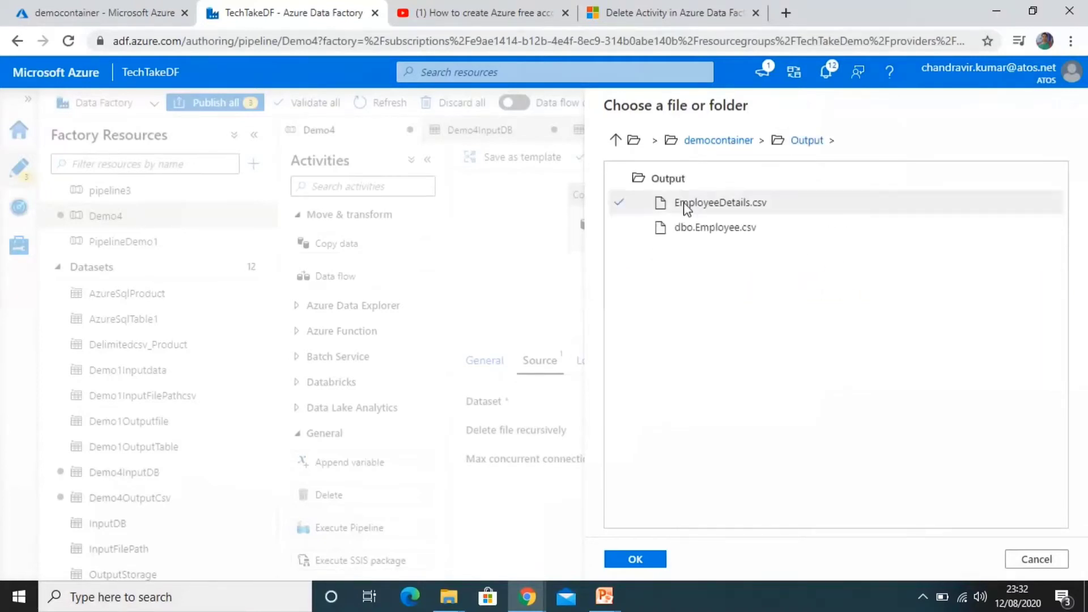
pyautogui.click(687, 227)
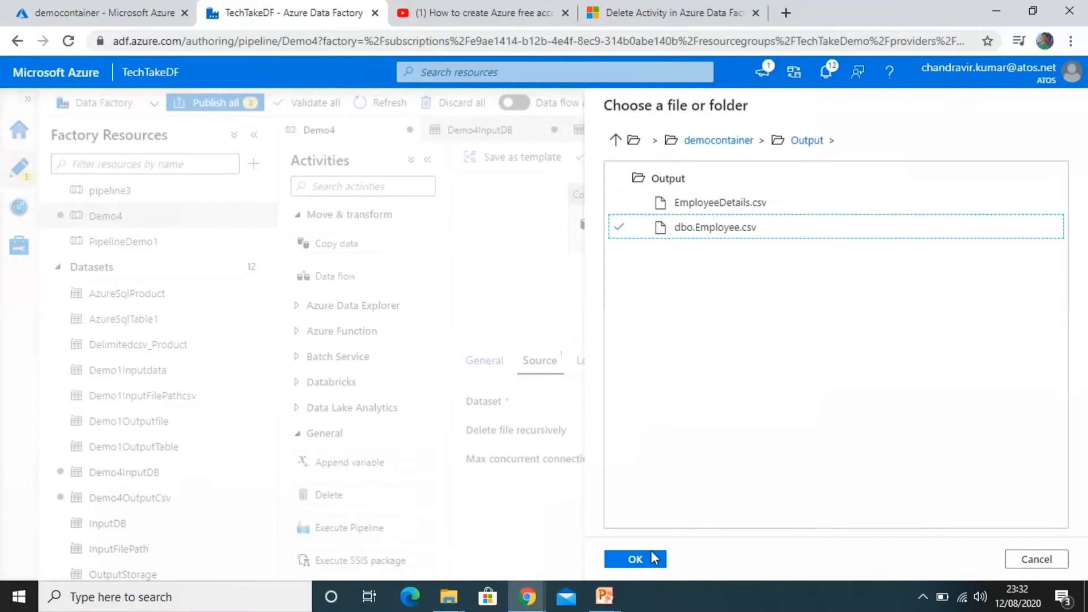
pyautogui.click(653, 558)
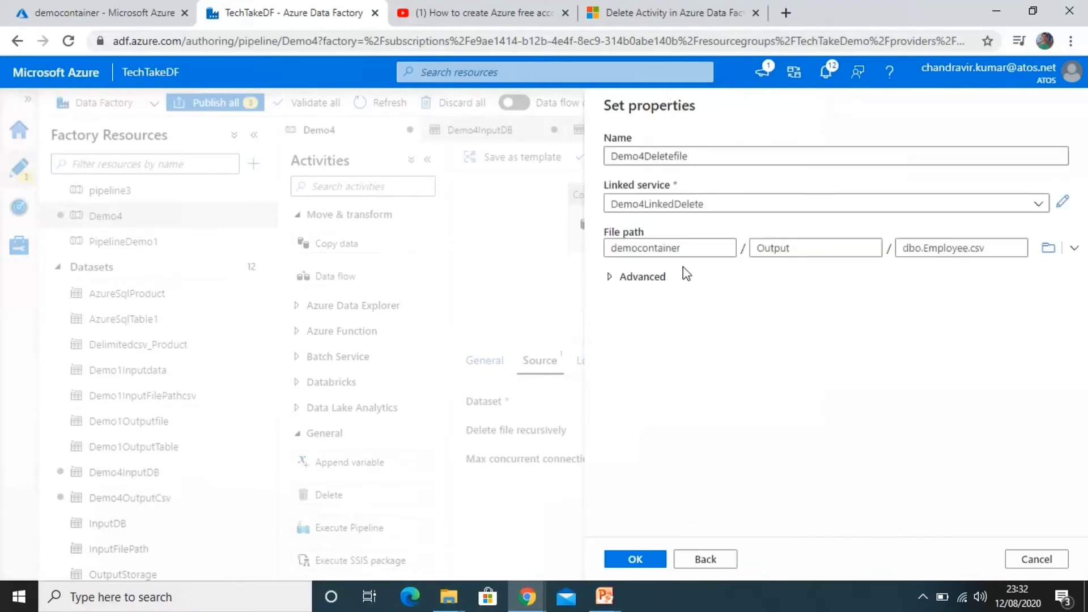
# Check the dataset's advanced options and create the dataset as the Delete activity's source
pyautogui.click(833, 247)
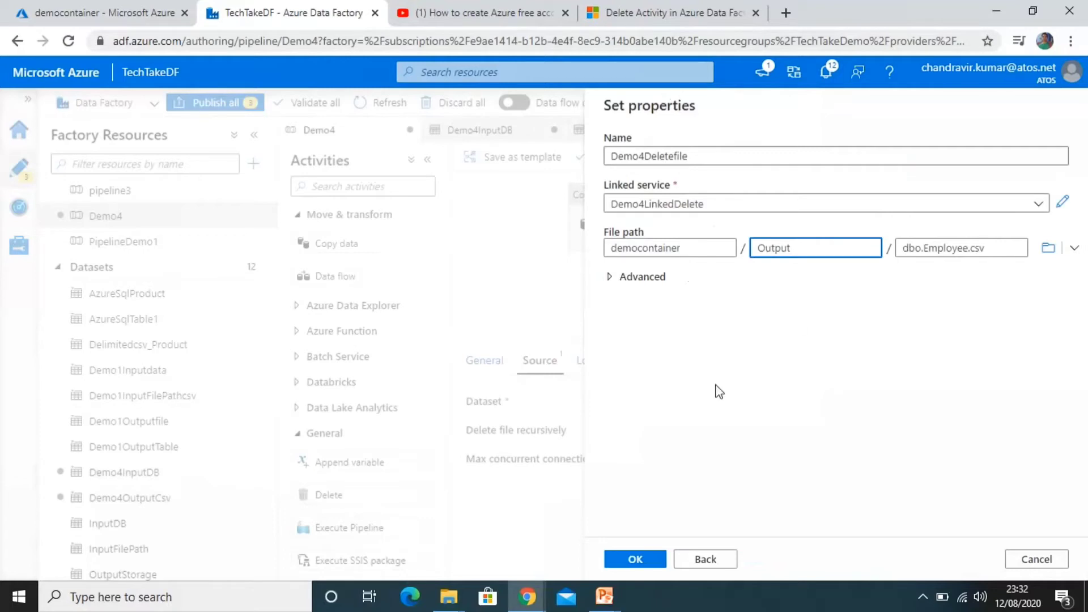
pyautogui.click(610, 277)
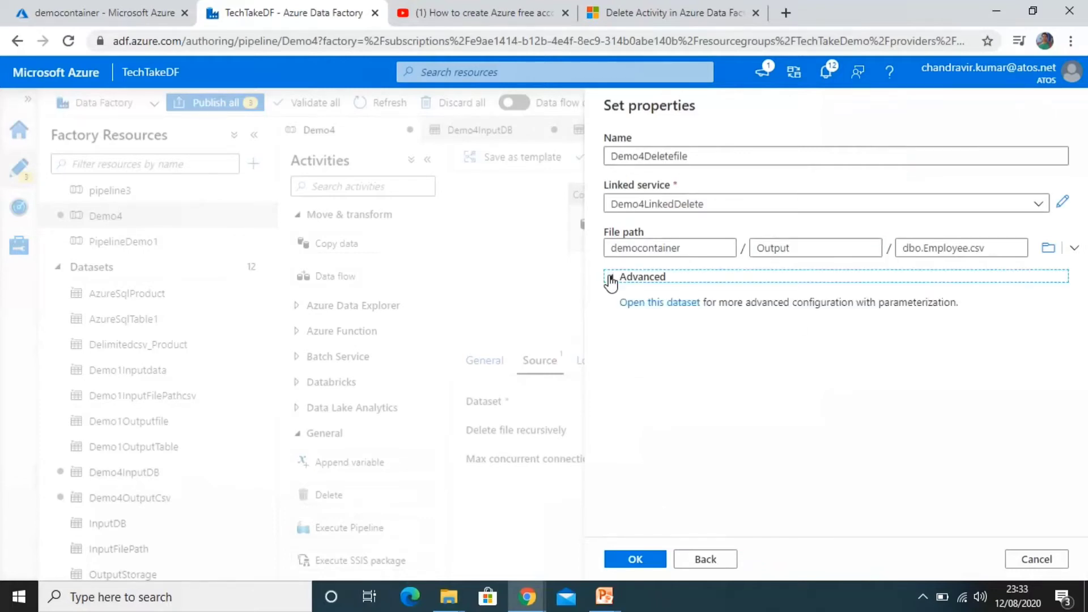
pyautogui.click(611, 277)
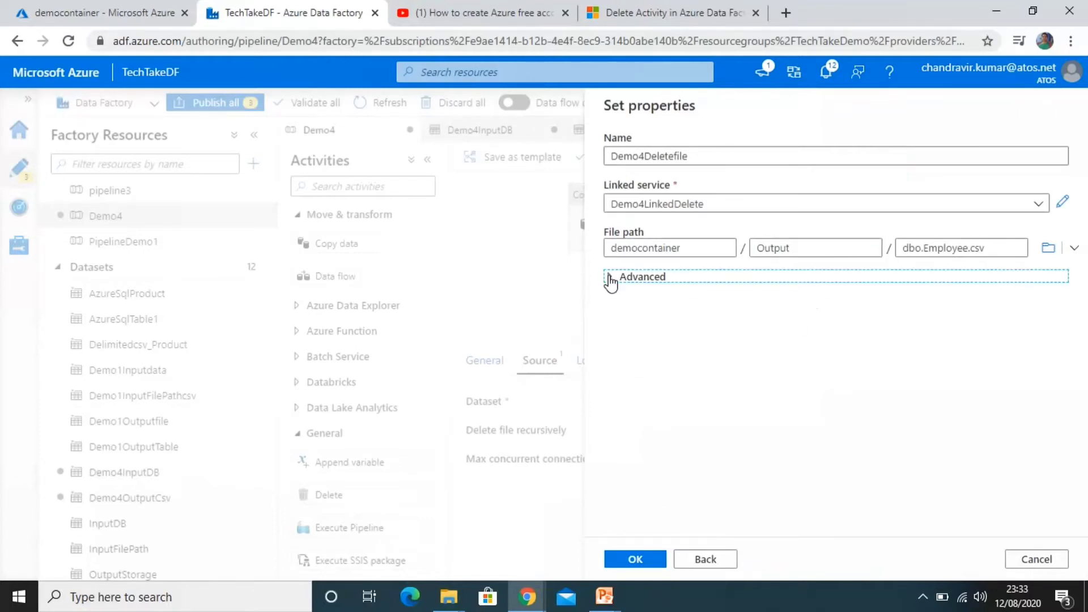
pyautogui.click(611, 277)
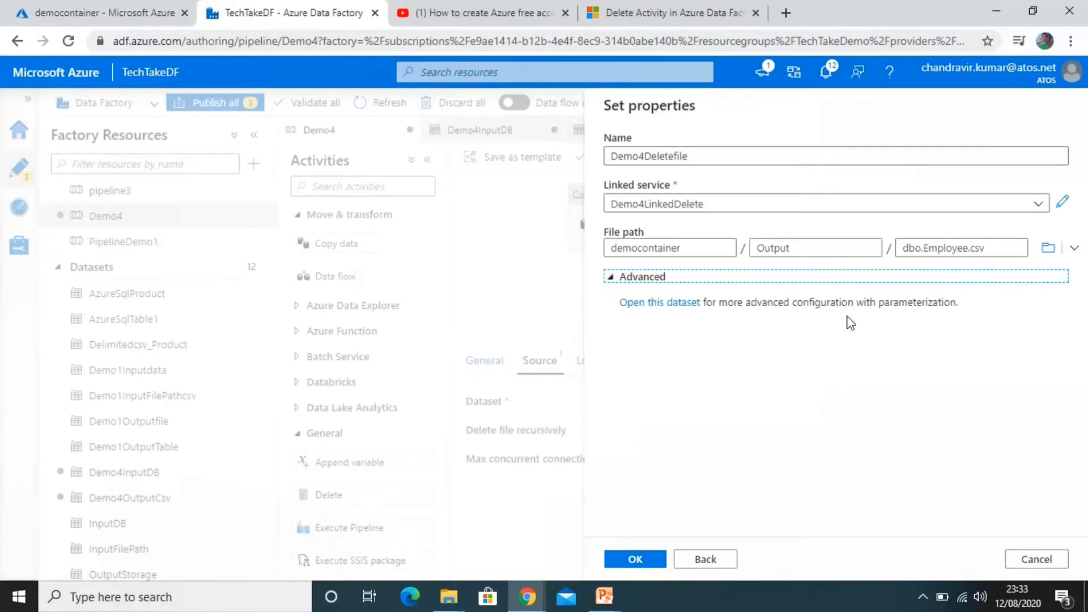
pyautogui.click(610, 284)
pyautogui.click(629, 560)
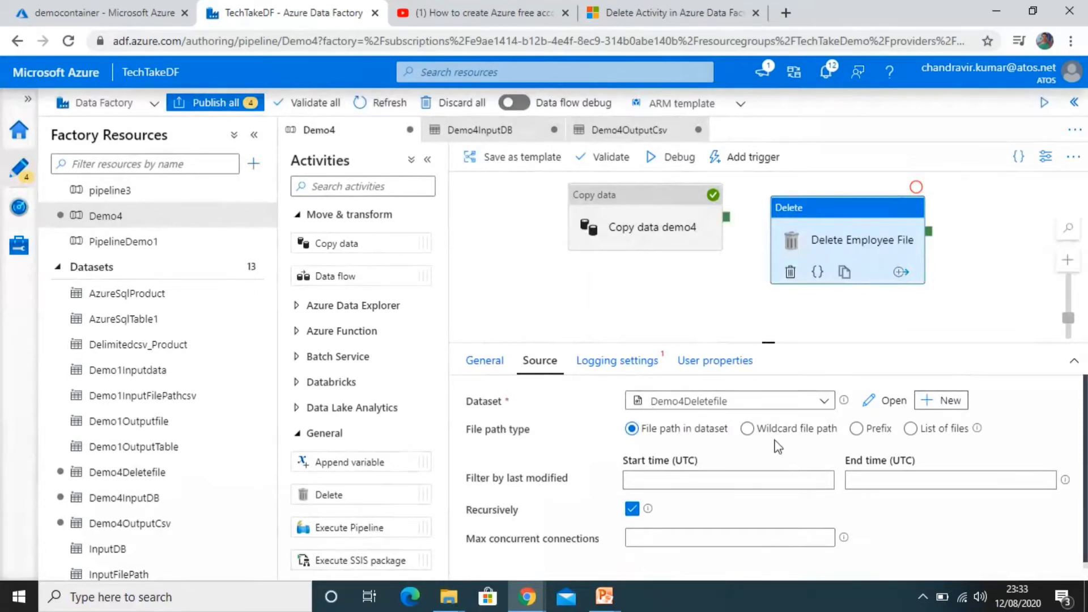
# Try the wildcard file path with *.txt, the prefix and the list of files options, and return to File path in dataset
pyautogui.click(748, 429)
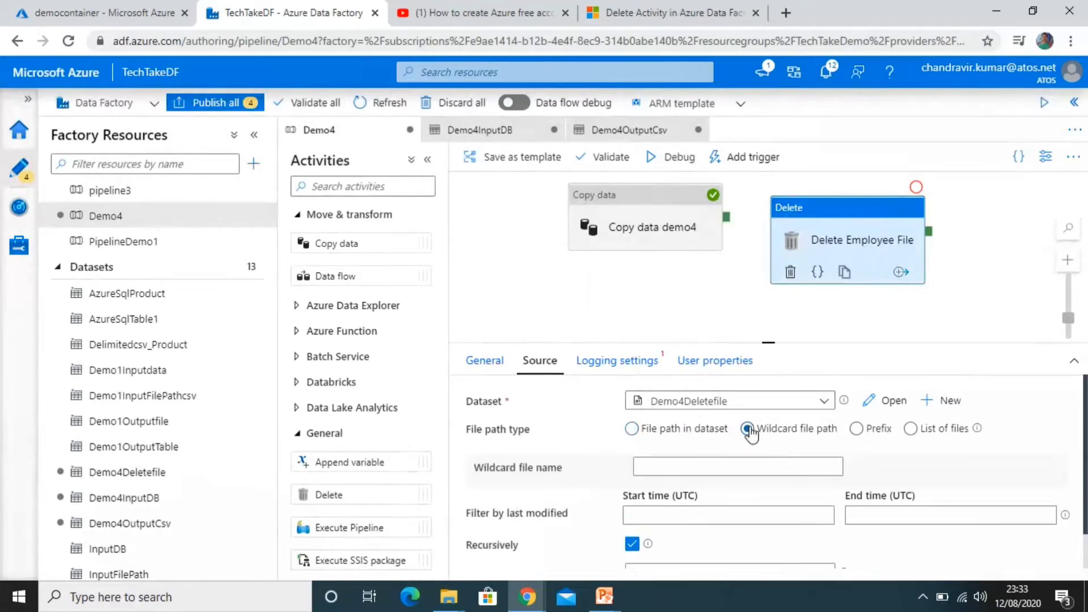
pyautogui.click(687, 466)
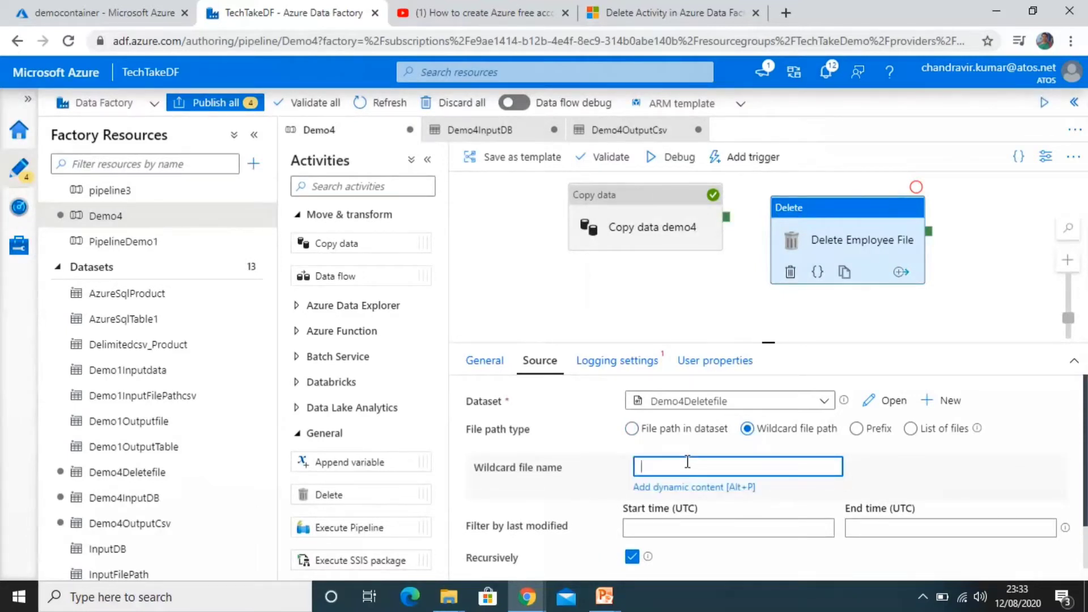
pyautogui.write('*.txt')
pyautogui.hotkey('ctrl', 'a')
pyautogui.press('BackSpace')
pyautogui.click(857, 432)
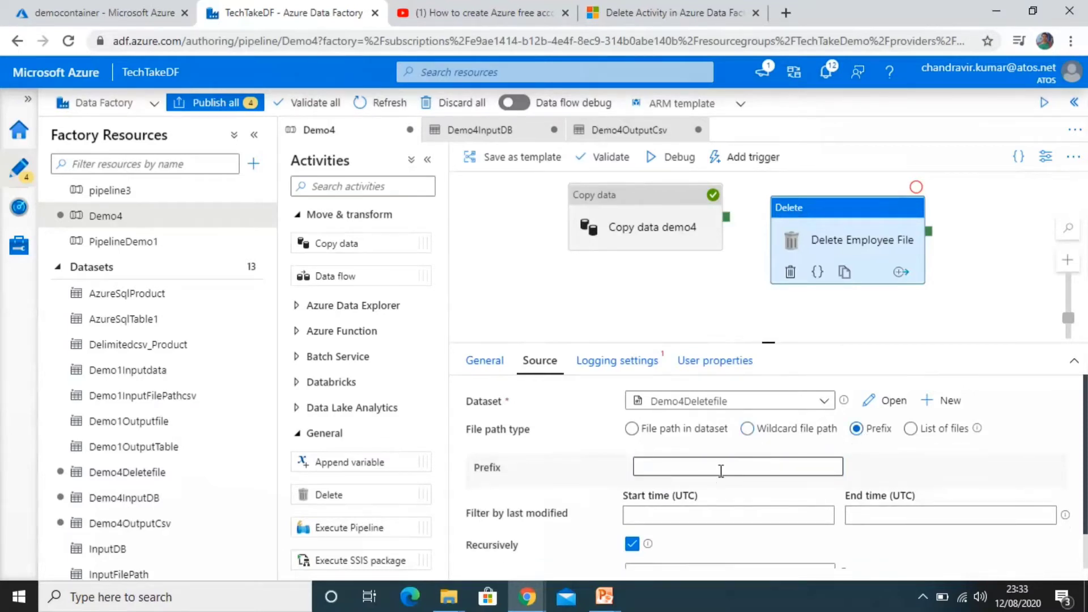
pyautogui.click(912, 429)
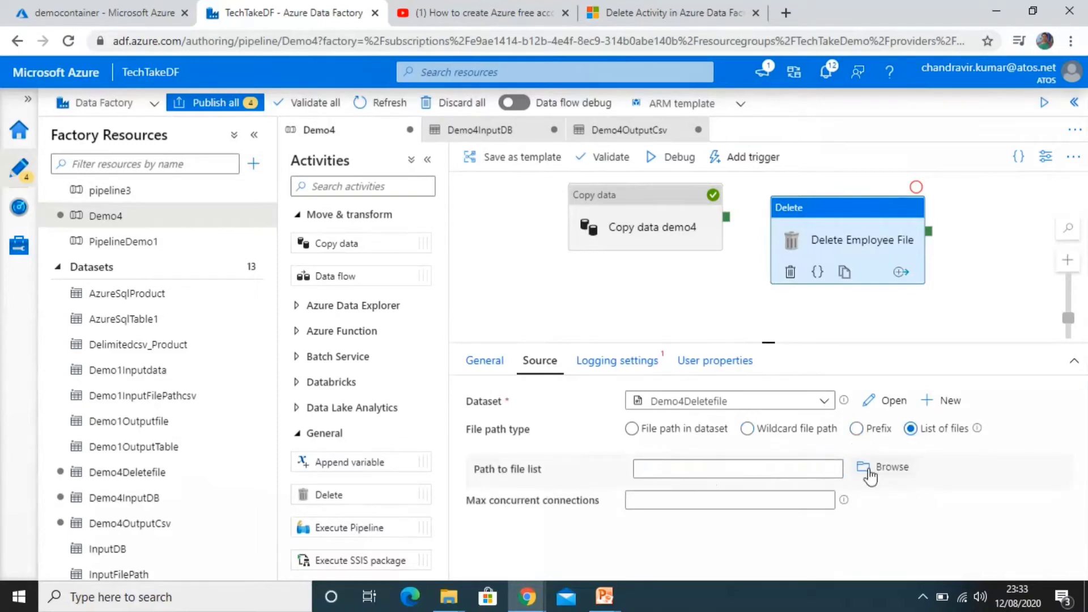
pyautogui.click(632, 429)
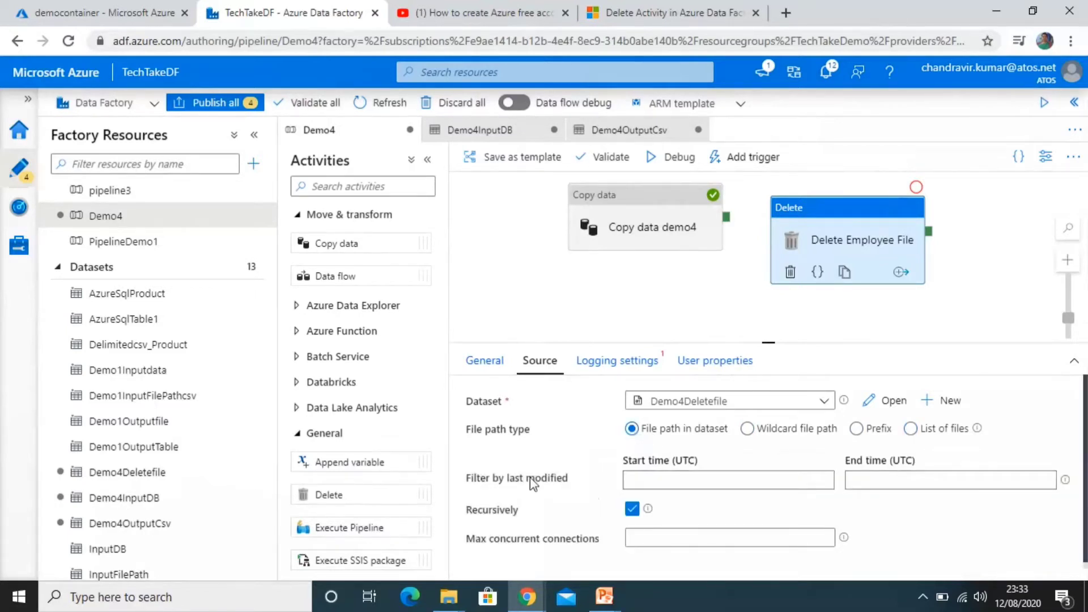
# Turn off recursive deletion in the Delete activity's source settings
pyautogui.click(632, 511)
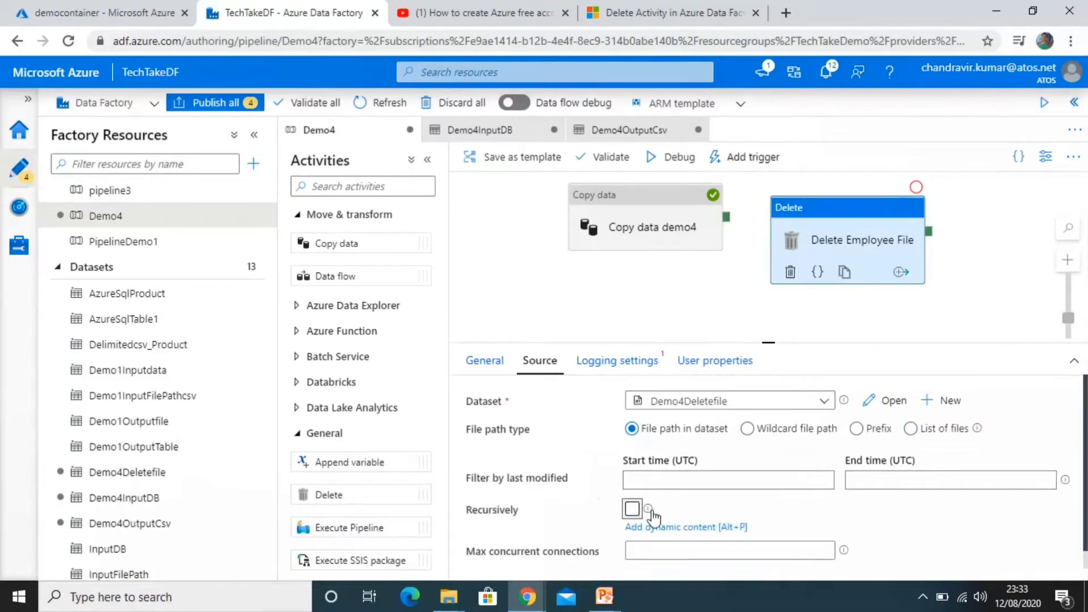
pyautogui.moveTo(649, 510)
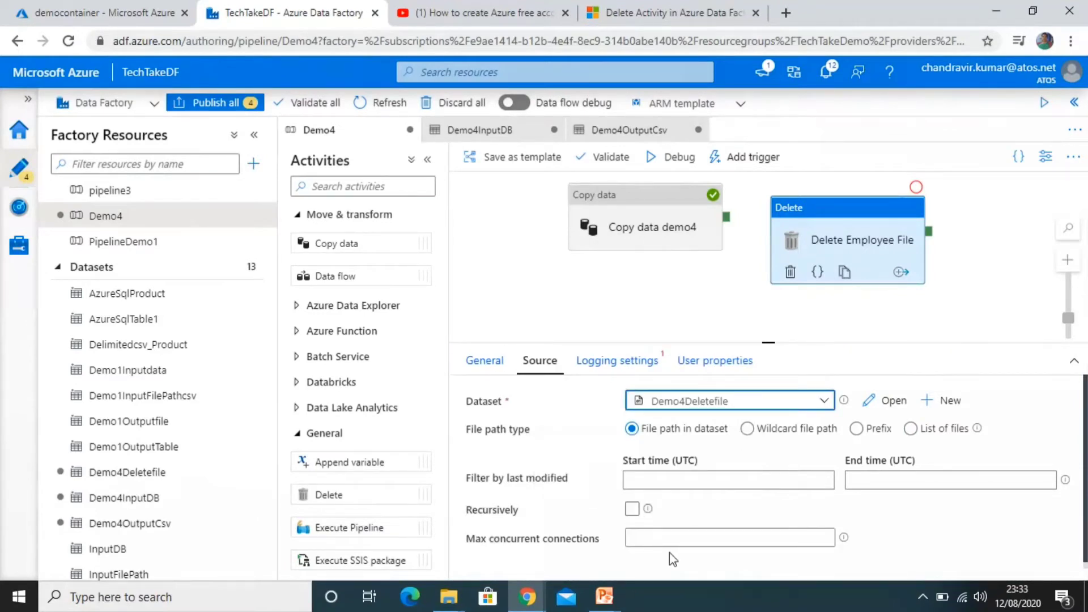
# Disable logging for the Delete activity and open its user properties
pyautogui.click(610, 365)
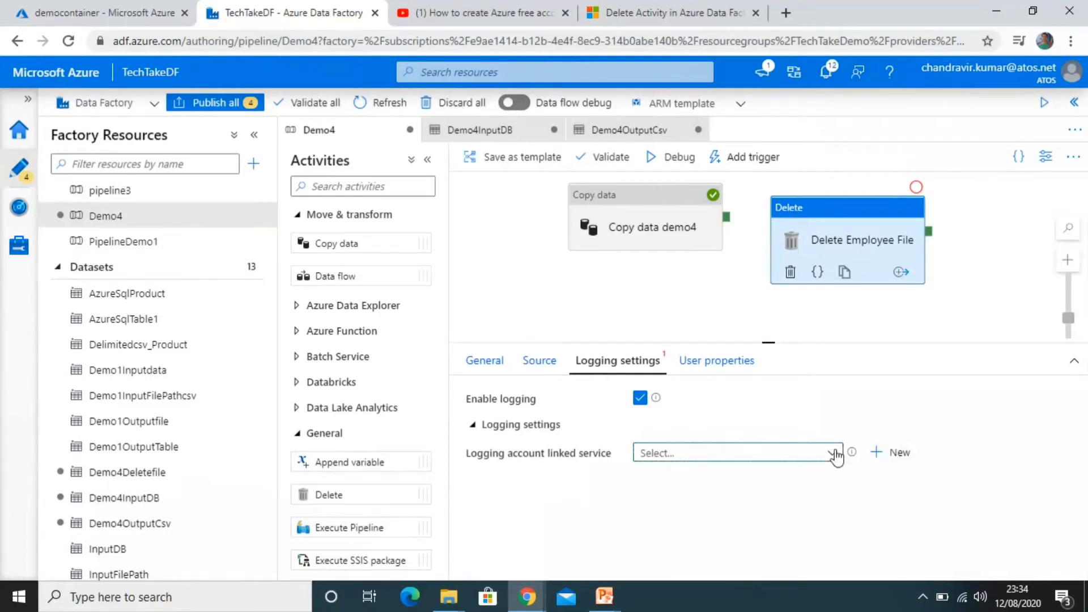
pyautogui.click(473, 426)
pyautogui.click(474, 428)
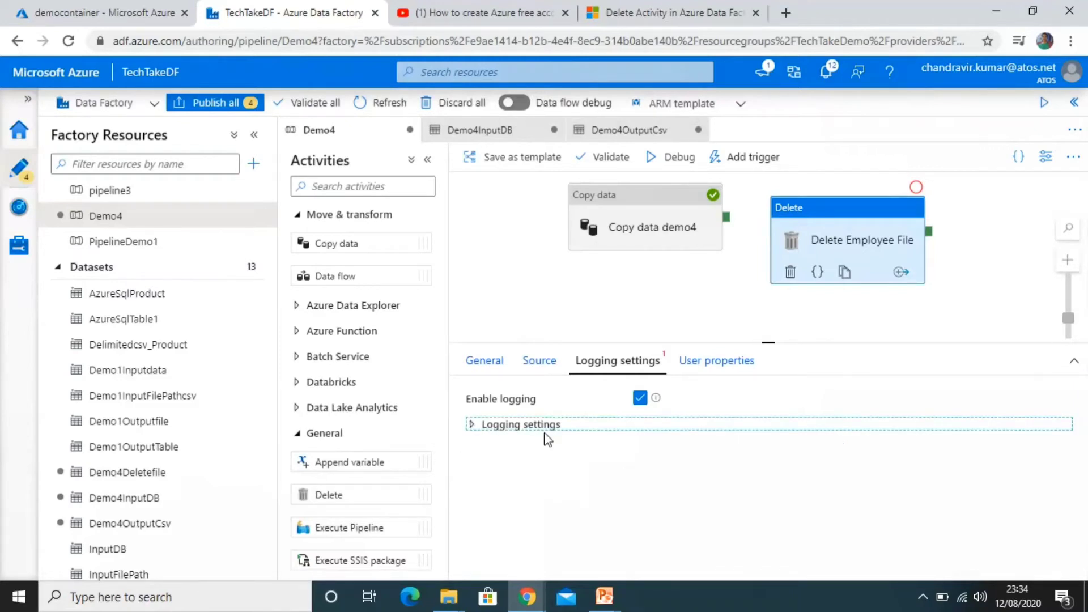
pyautogui.click(639, 398)
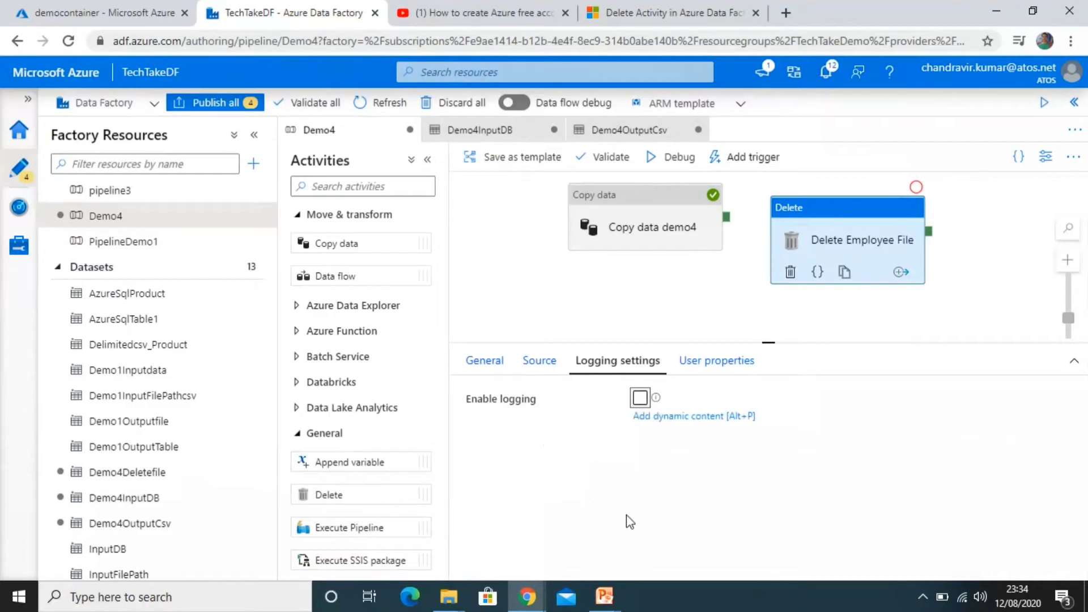
pyautogui.click(702, 370)
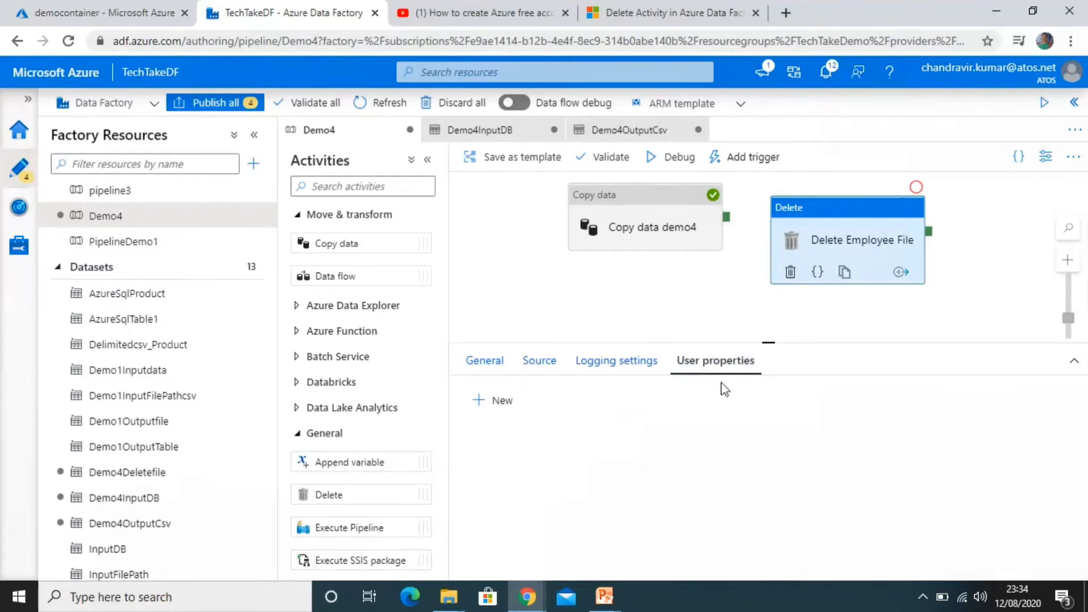
# Look through the later videos of the Azure Data Factory playlist on YouTube and return to the Demo4 pipeline
pyautogui.click(476, 13)
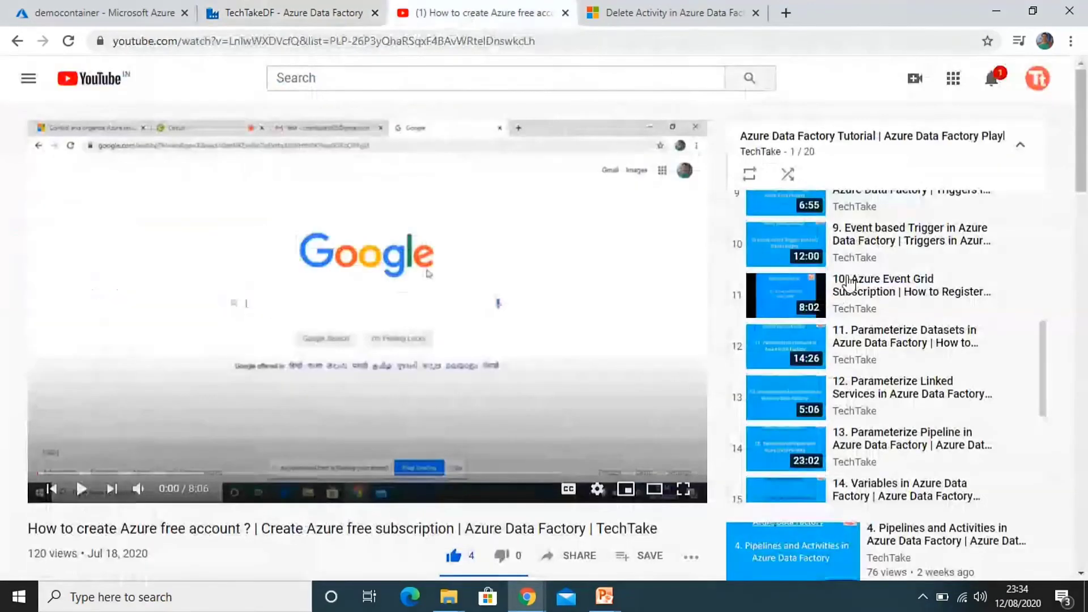
pyautogui.moveTo(1052, 357); pyautogui.dragTo(1054, 443)
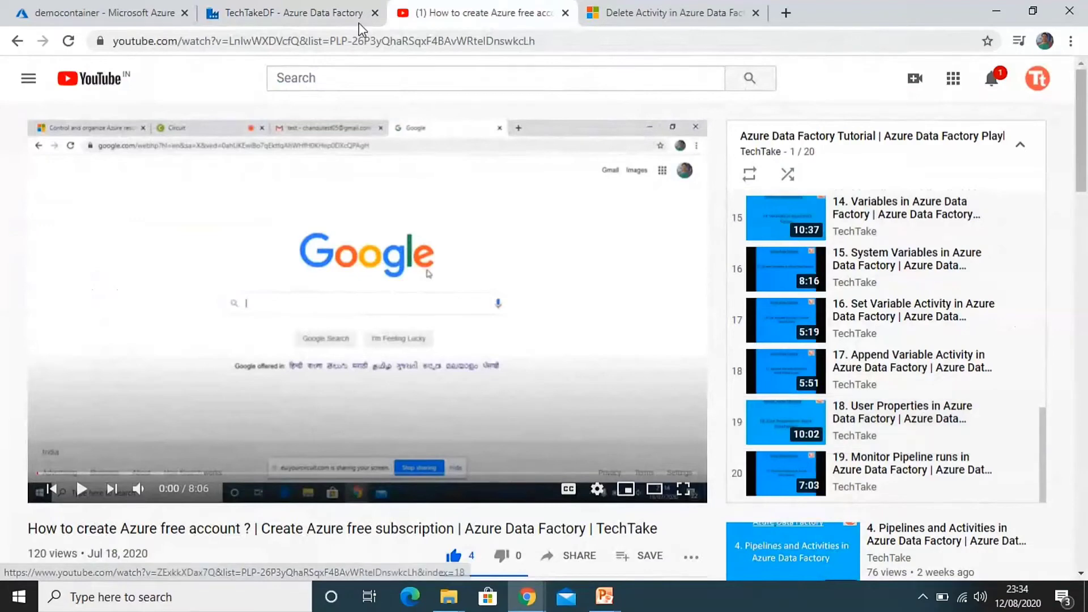
pyautogui.click(321, 17)
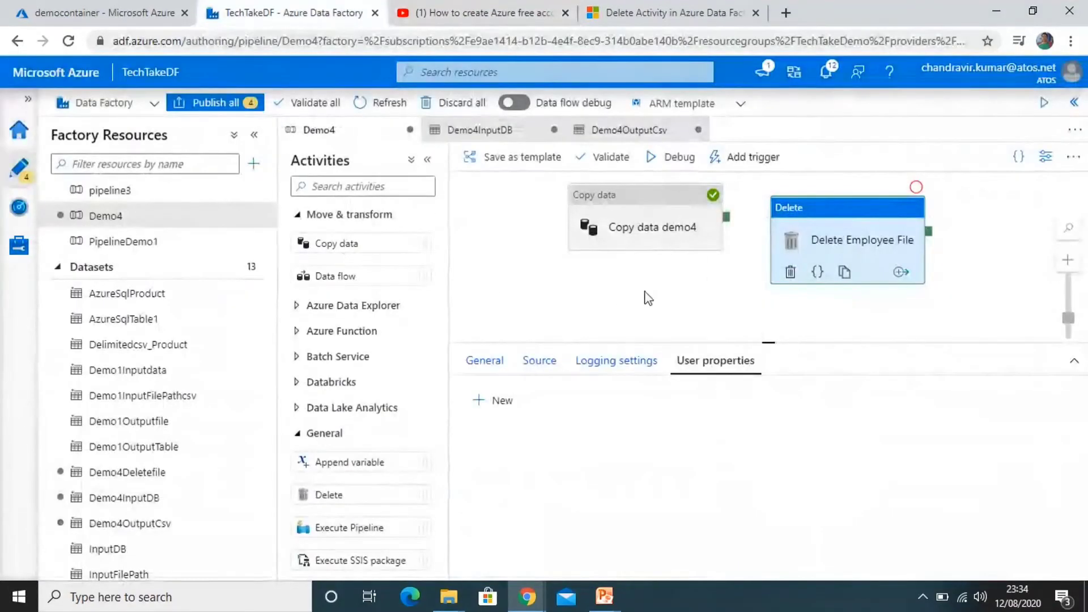
# Add a Failure output to the Copy data demo4 activity and connect it to the Delete Employee File activity
pyautogui.click(719, 277)
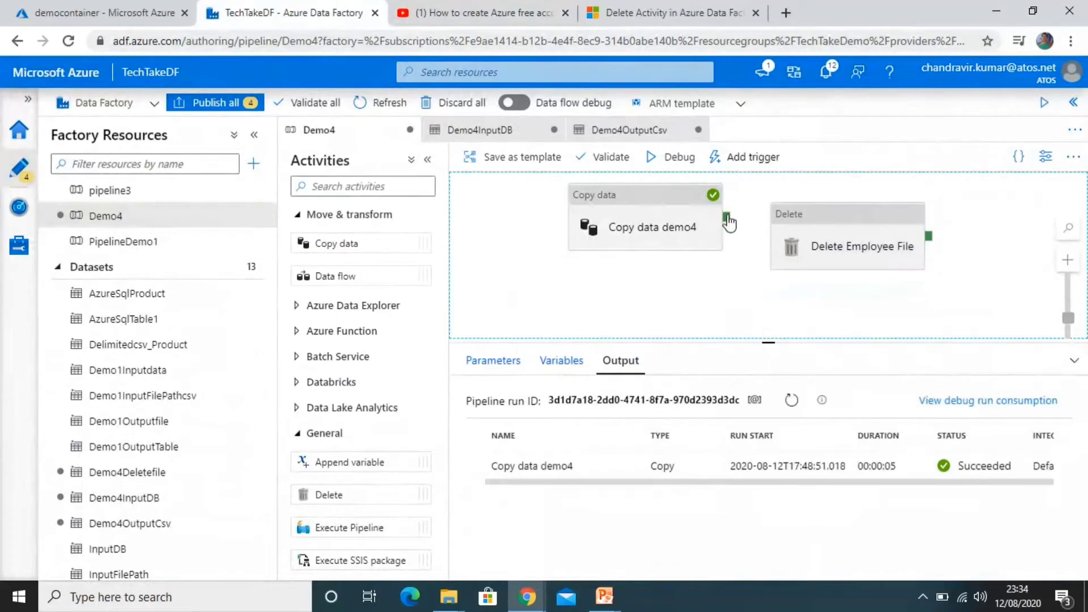
pyautogui.click(711, 251)
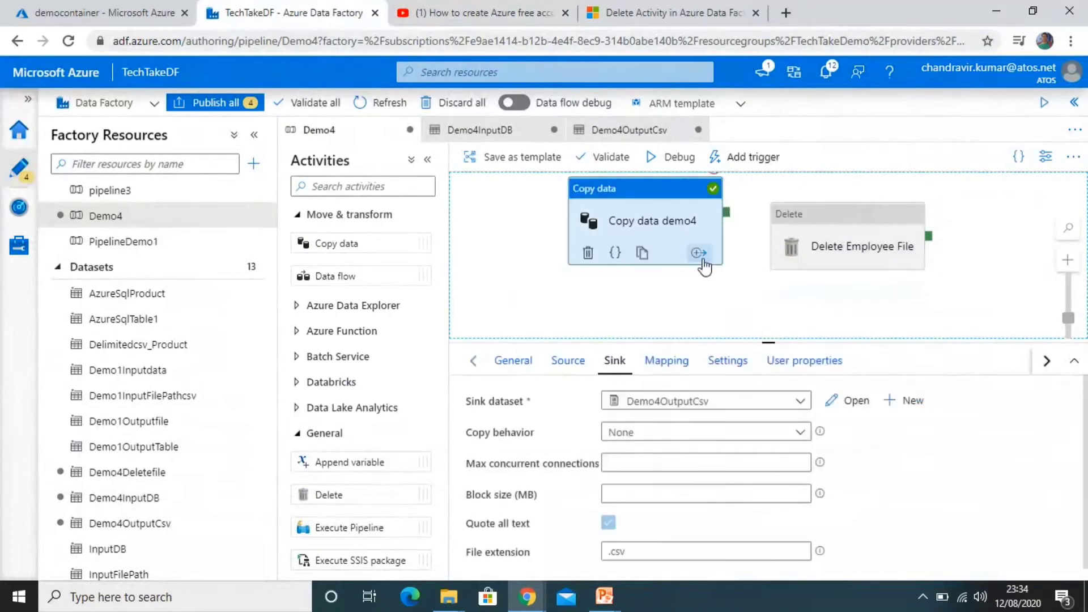
pyautogui.click(698, 253)
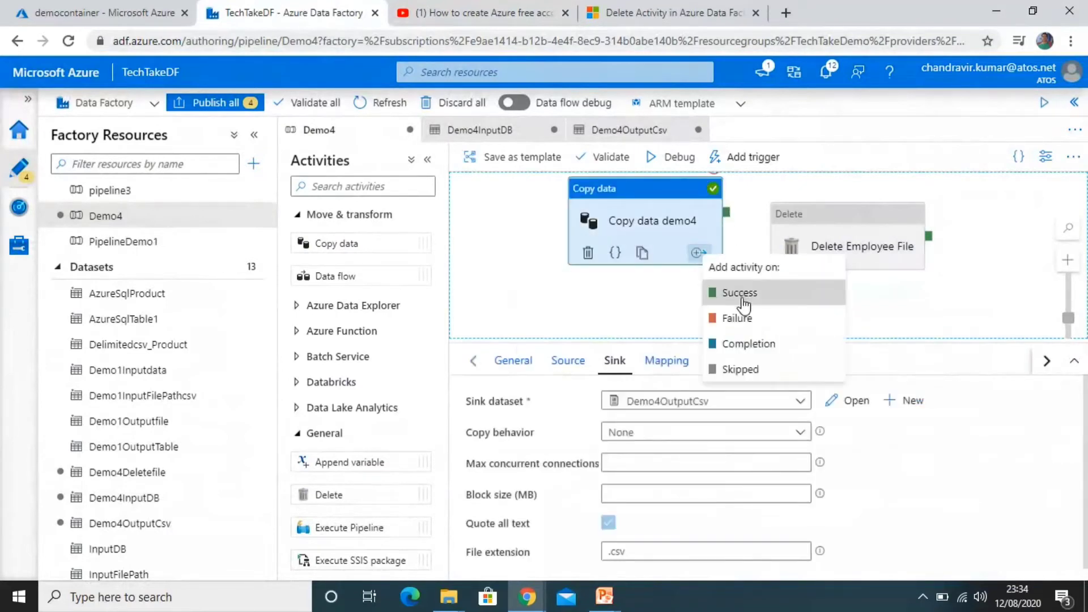
pyautogui.click(741, 318)
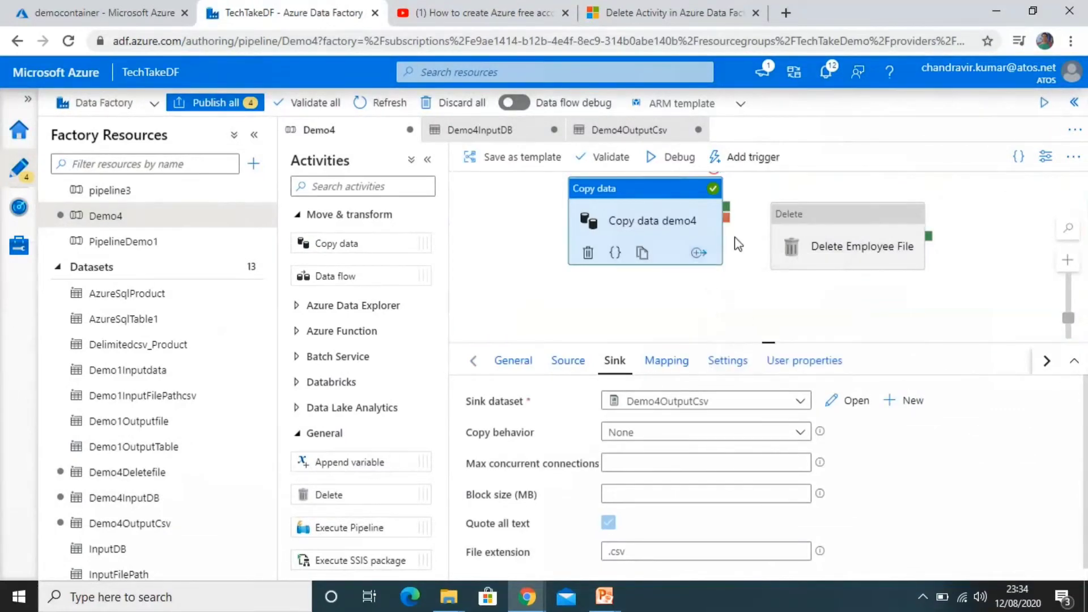
pyautogui.moveTo(725, 217); pyautogui.dragTo(785, 231)
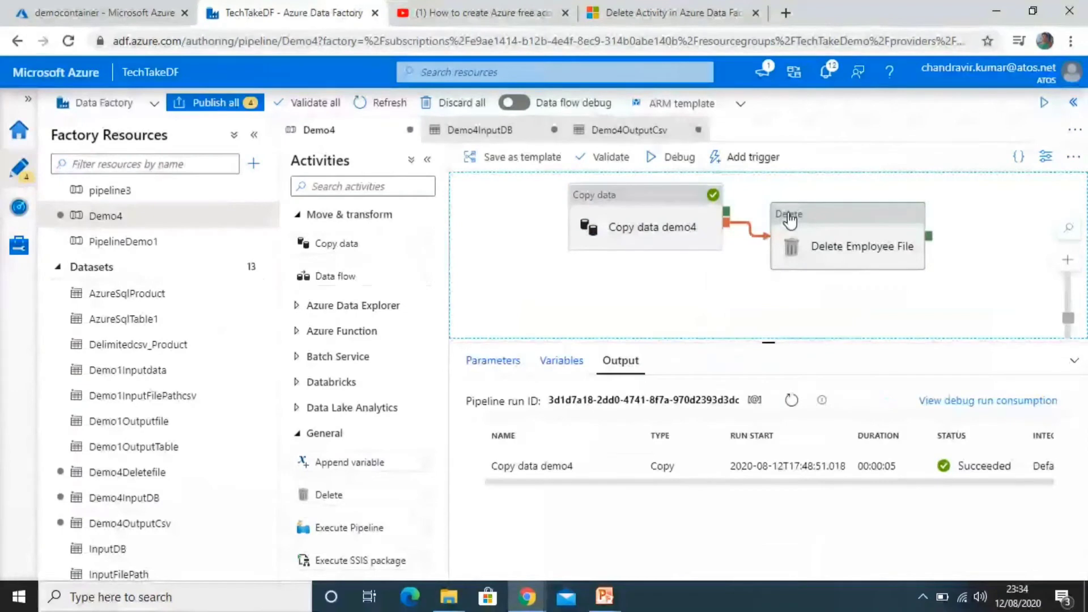
pyautogui.moveTo(789, 220); pyautogui.dragTo(793, 241)
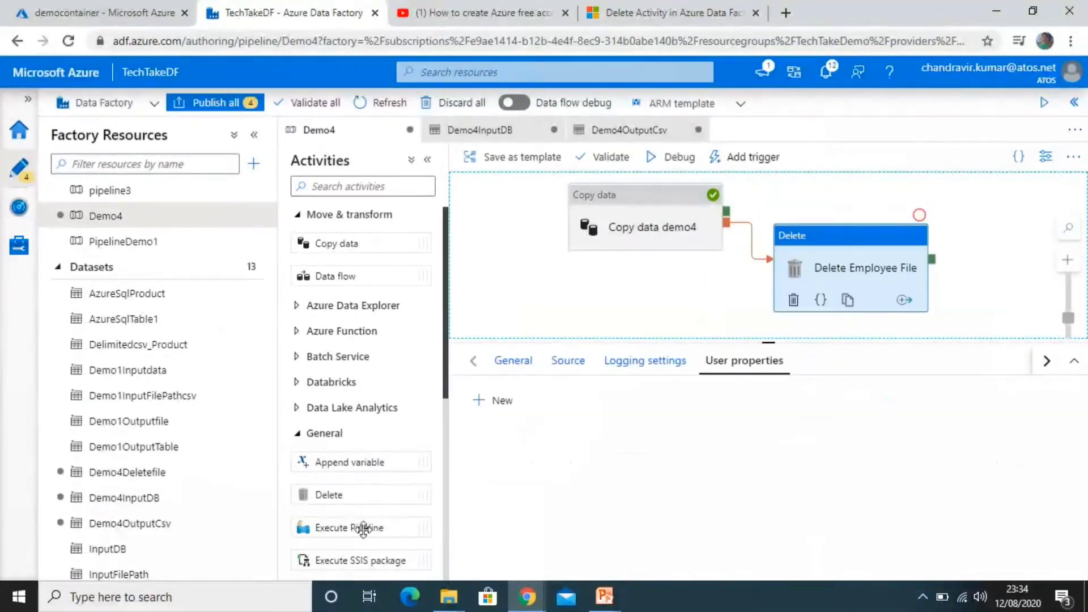
# Add a Wait activity above the Delete activity and connect Copy data demo4's Success output to it
pyautogui.moveTo(447, 392); pyautogui.dragTo(451, 537)
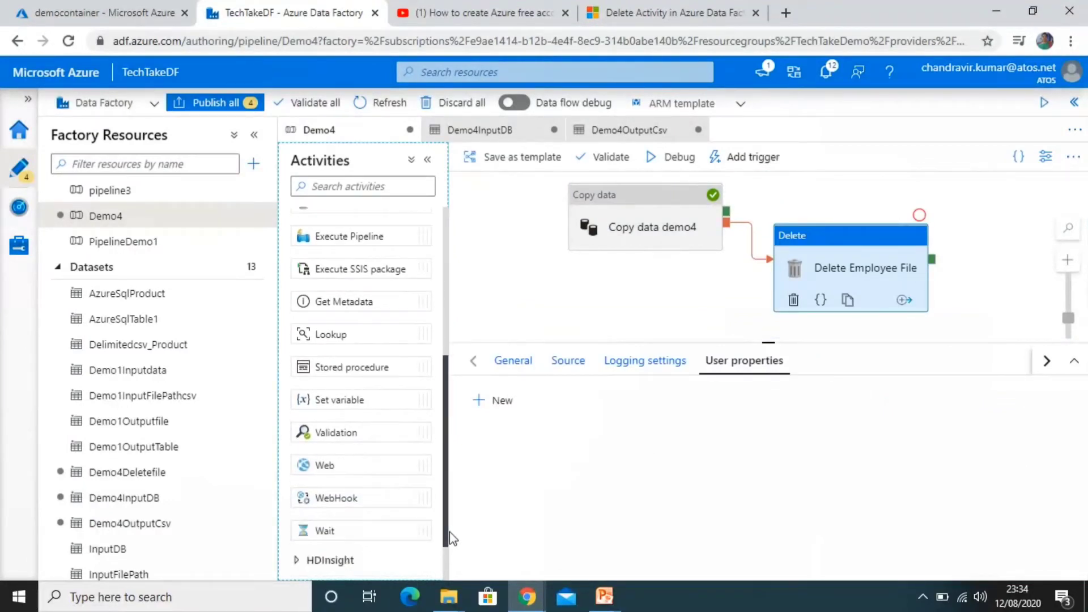
pyautogui.moveTo(384, 530); pyautogui.dragTo(861, 190)
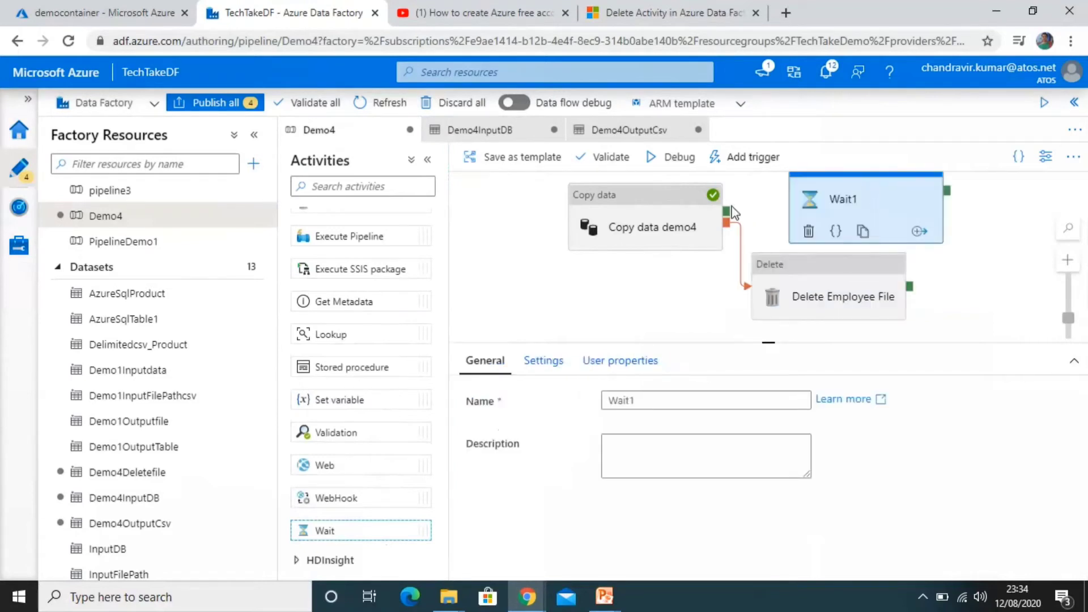
pyautogui.moveTo(732, 206); pyautogui.dragTo(801, 203)
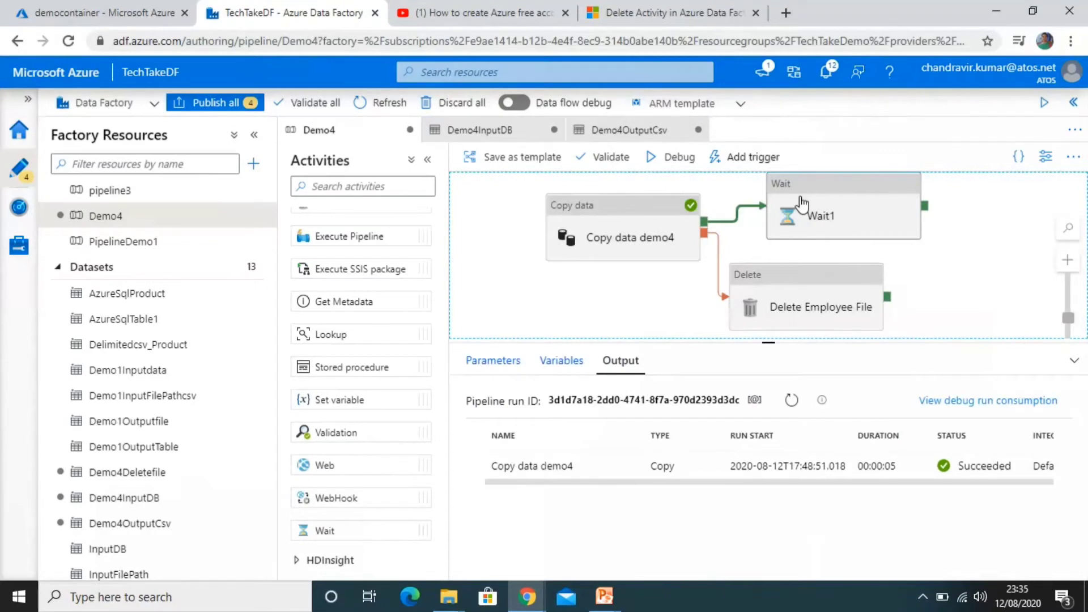
# Set the Wait activity's wait time to 100 seconds
pyautogui.click(806, 199)
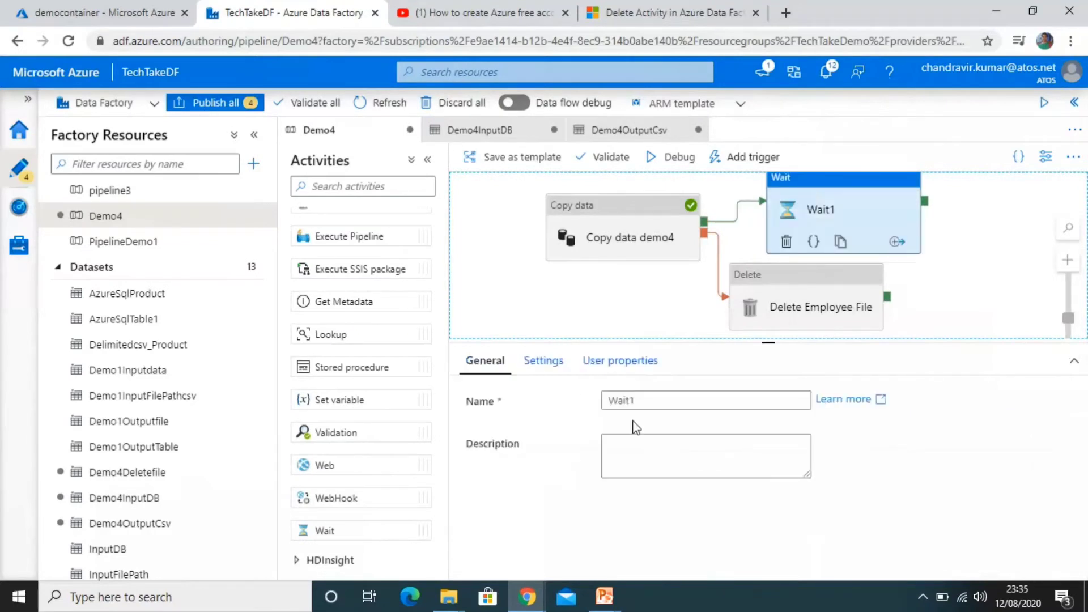
pyautogui.click(544, 367)
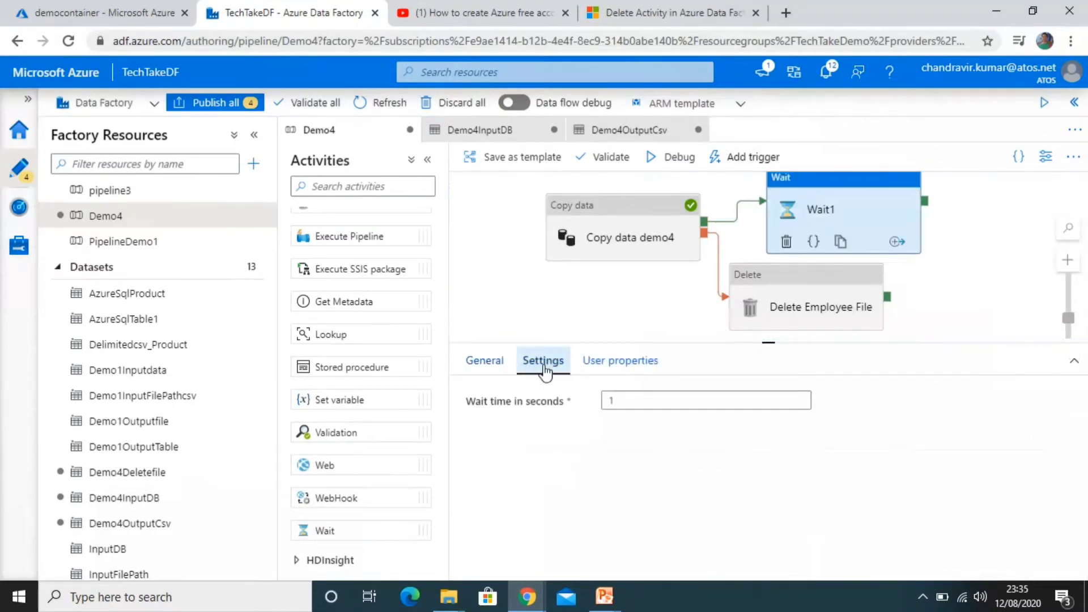
pyautogui.click(632, 405)
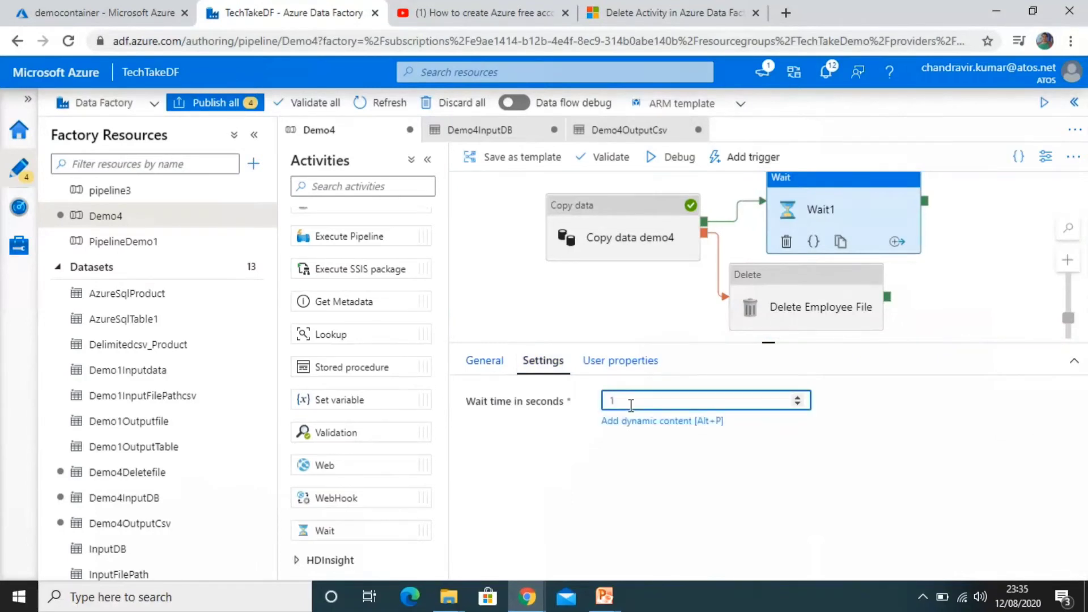
pyautogui.write('00')
pyautogui.click(628, 314)
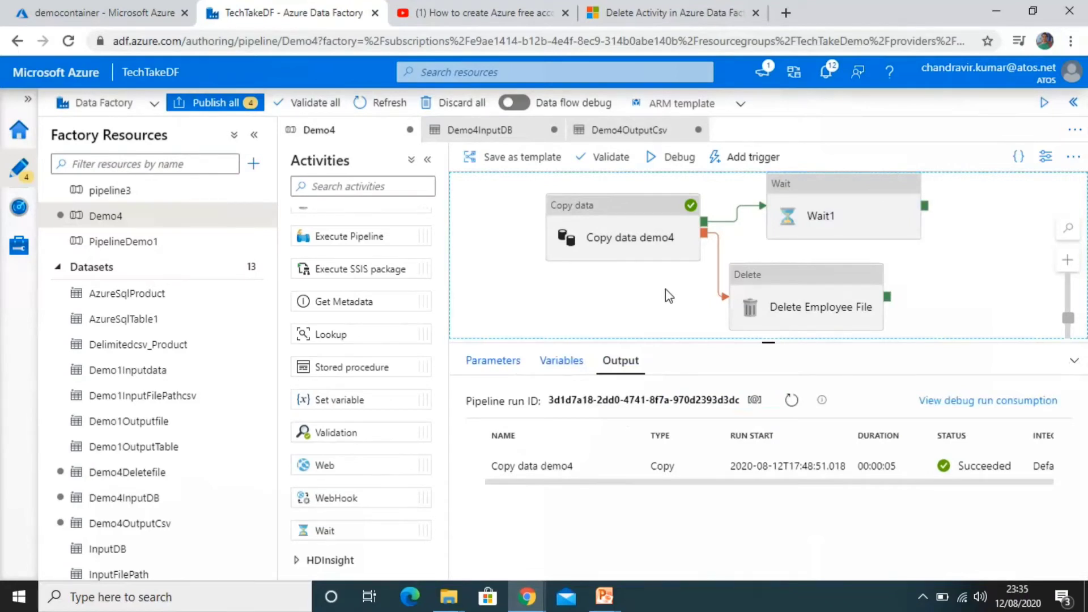
# Start a debug run of the Demo4 pipeline
pyautogui.click(688, 202)
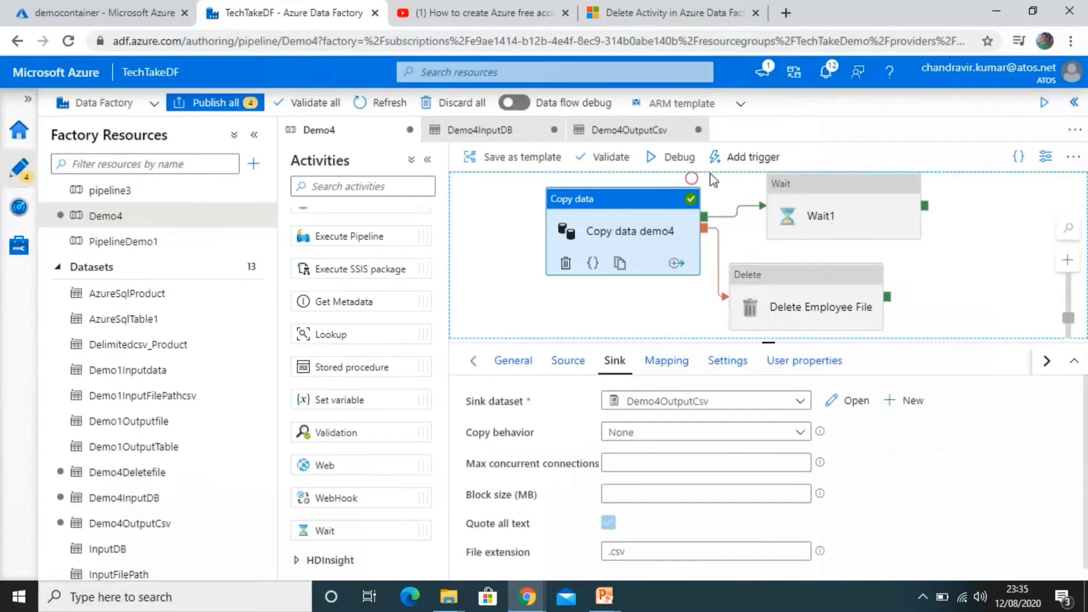
pyautogui.click(736, 157)
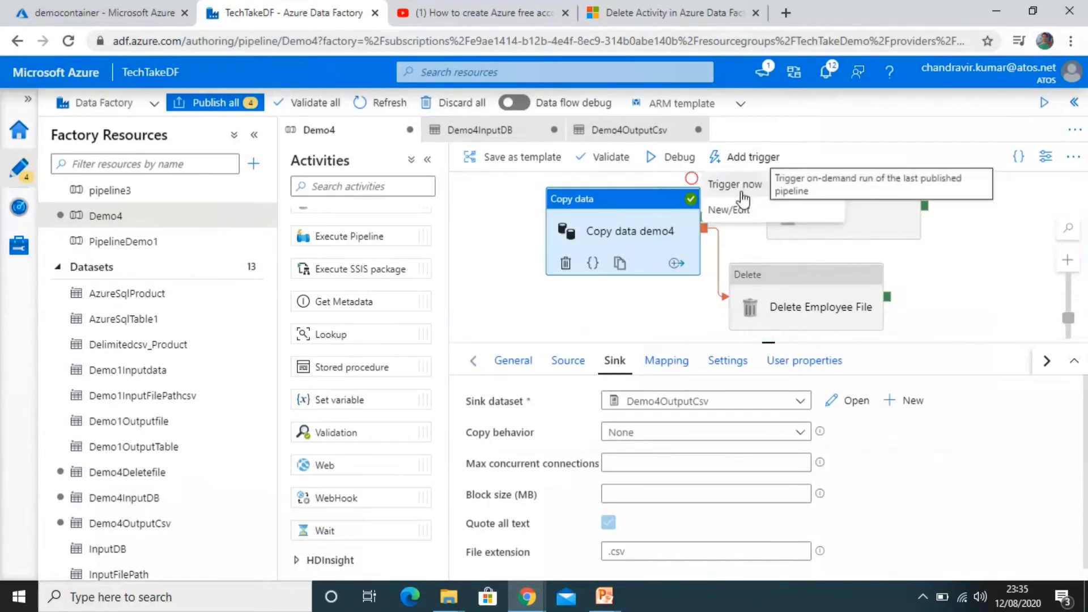
pyautogui.click(671, 160)
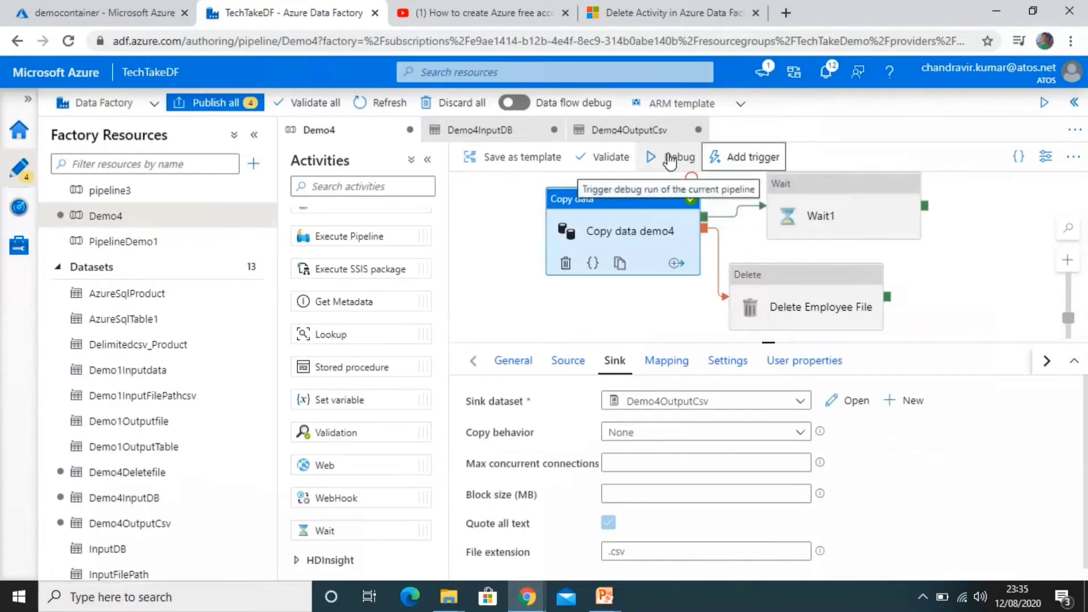
pyautogui.click(670, 158)
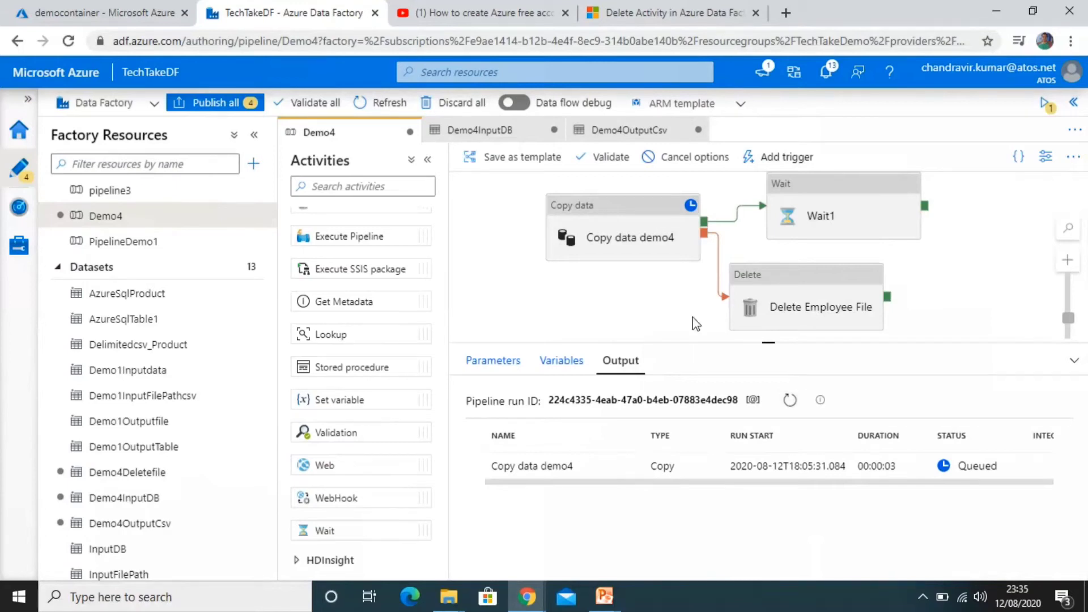
# Monitor the debug run by refreshing its activity statuses repeatedly and checking the notifications
pyautogui.click(790, 402)
pyautogui.click(791, 402)
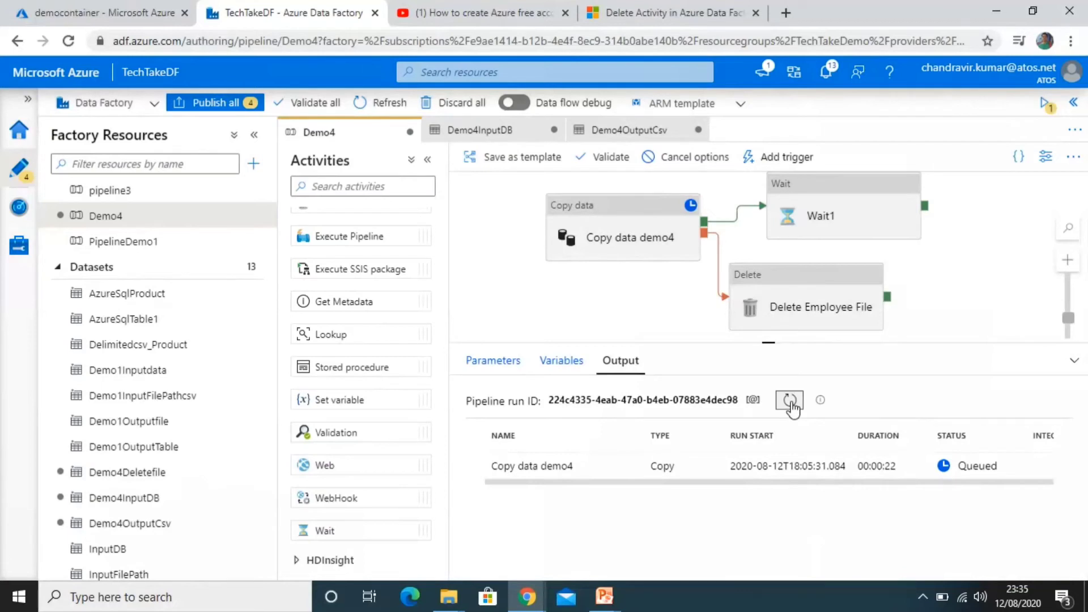
pyautogui.click(790, 403)
pyautogui.click(790, 402)
pyautogui.click(830, 70)
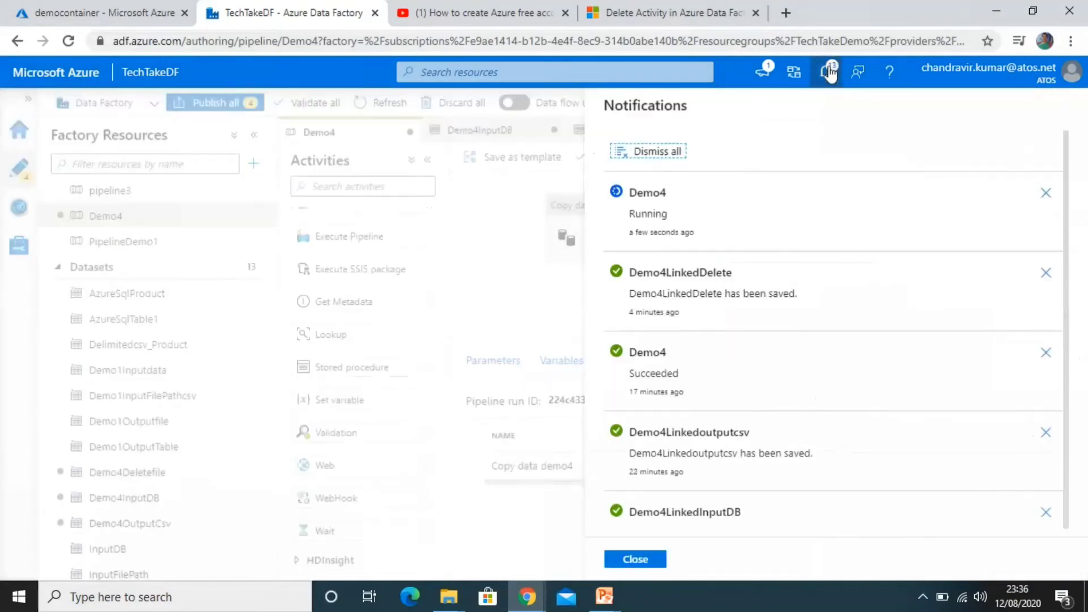
pyautogui.click(830, 71)
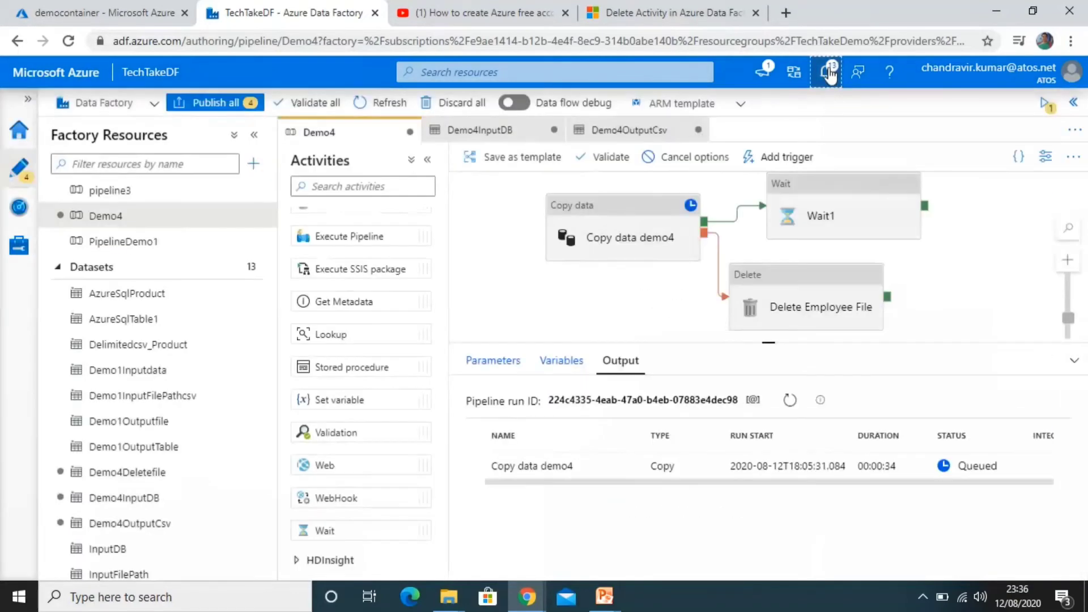
pyautogui.click(789, 401)
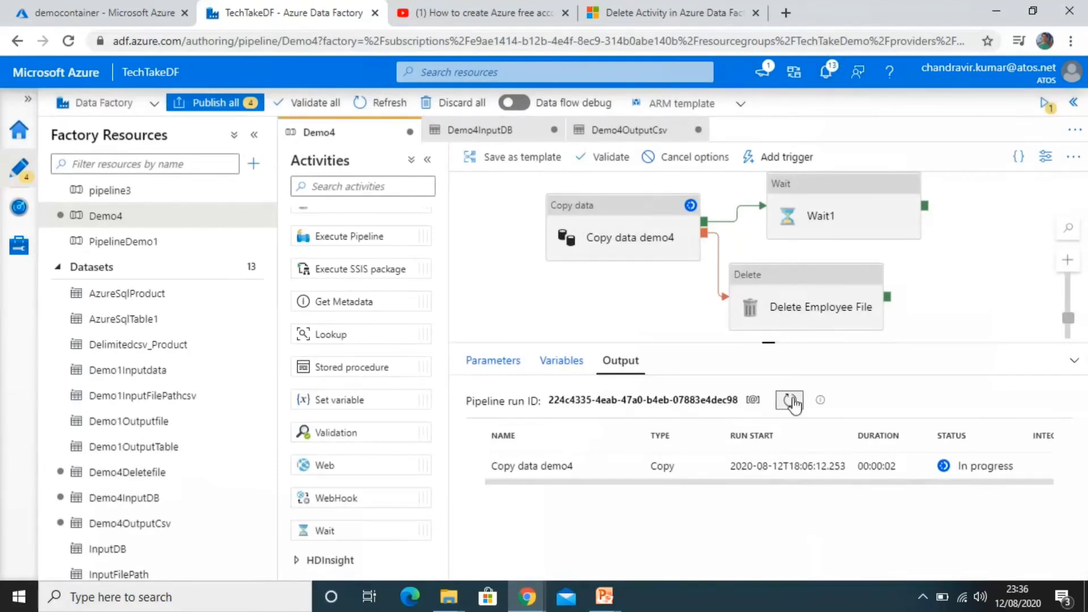
pyautogui.click(792, 401)
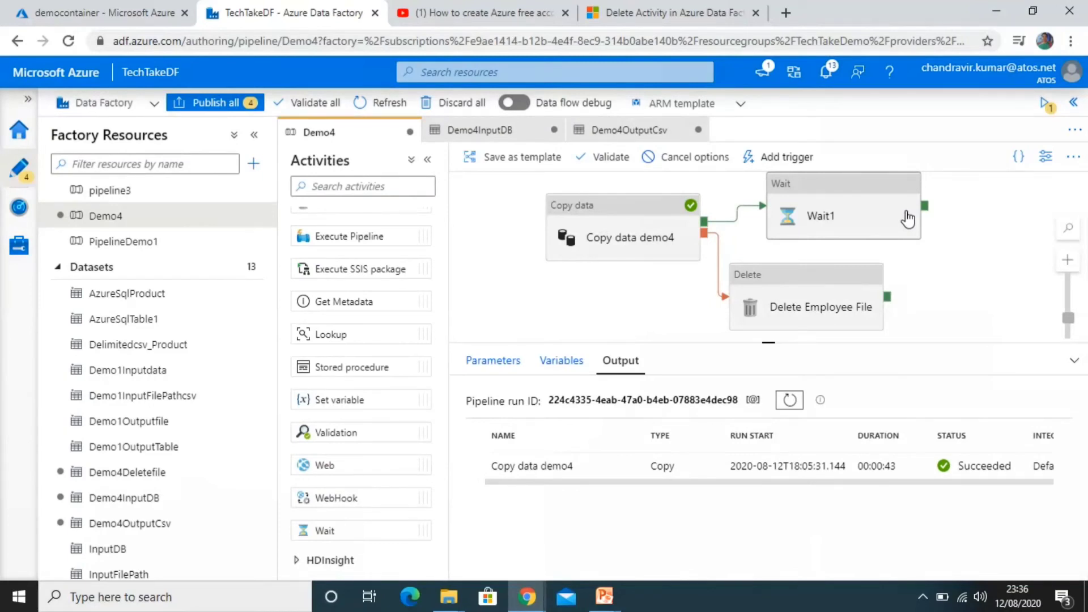
pyautogui.click(788, 401)
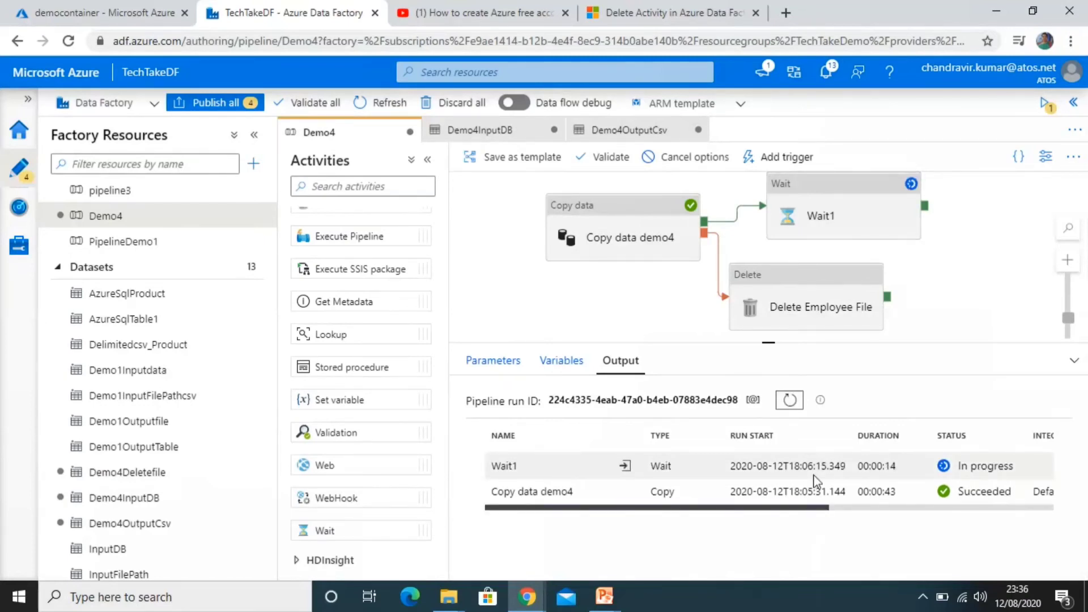
pyautogui.click(794, 400)
pyautogui.click(794, 401)
pyautogui.click(795, 400)
pyautogui.click(794, 400)
pyautogui.click(793, 404)
# Cancel the running Demo4 debug run without the recursive option and dismiss the notification
pyautogui.click(699, 163)
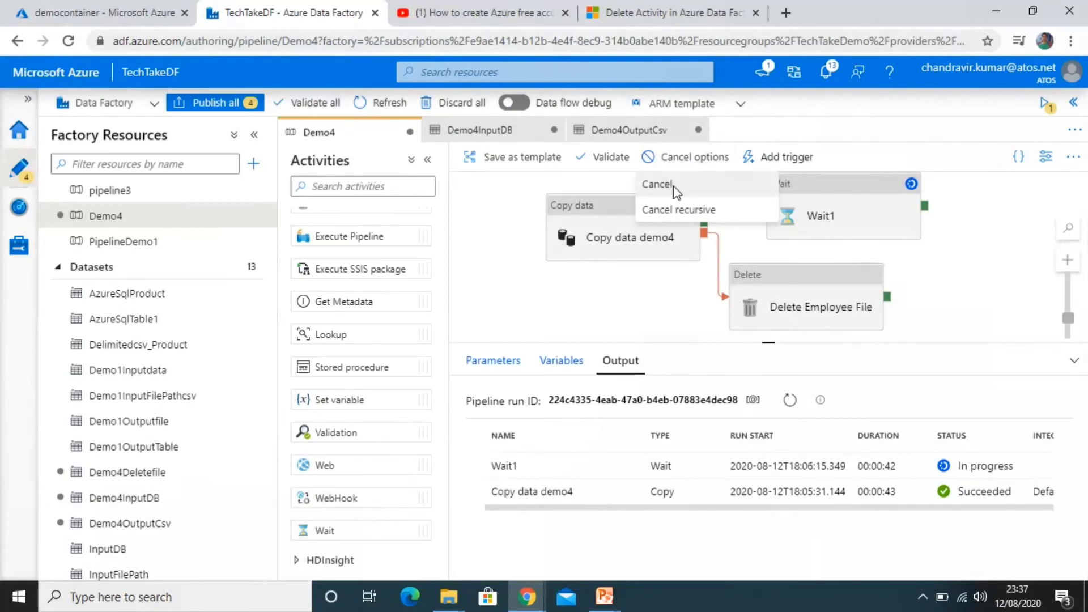
pyautogui.click(673, 185)
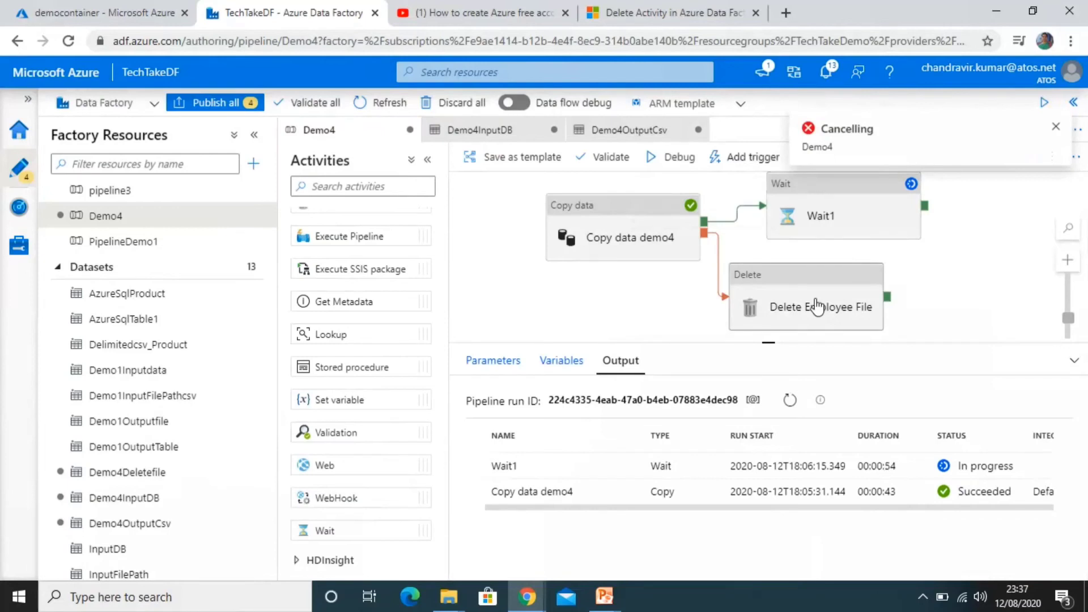
pyautogui.click(1056, 128)
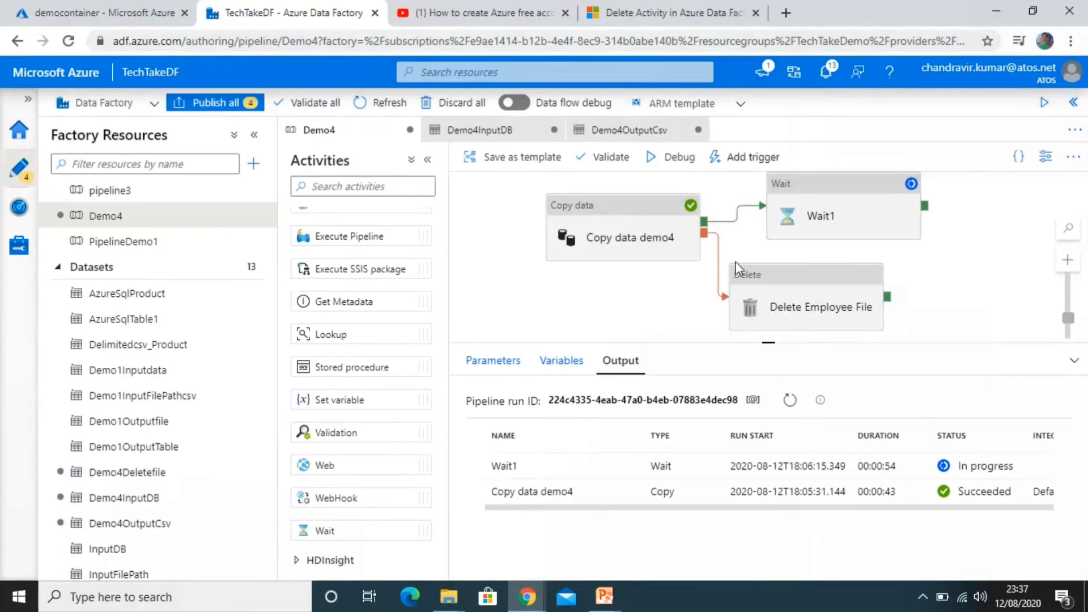
# Manually edit the table name of the copy activity's source dataset Demo4InputDB to dbo.Employees and return to the Demo4 pipeline
pyautogui.click(632, 212)
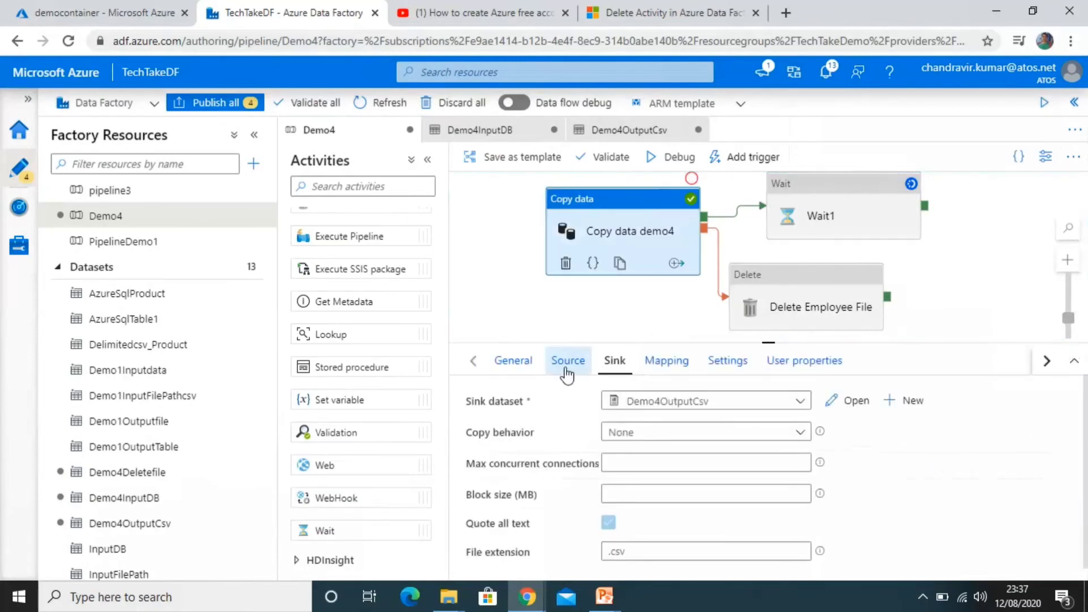
pyautogui.click(565, 361)
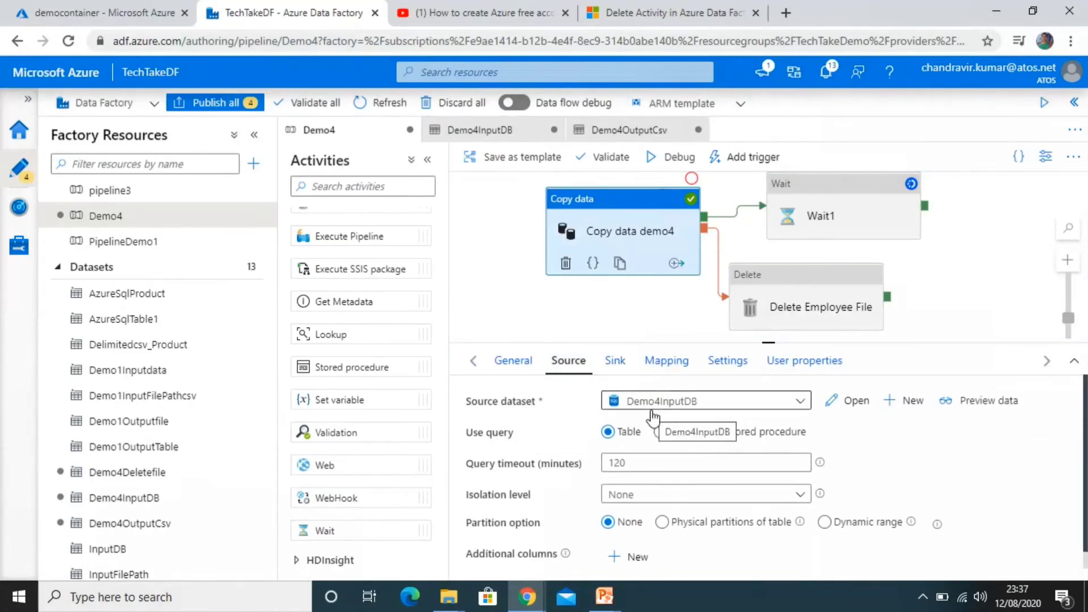
pyautogui.click(480, 130)
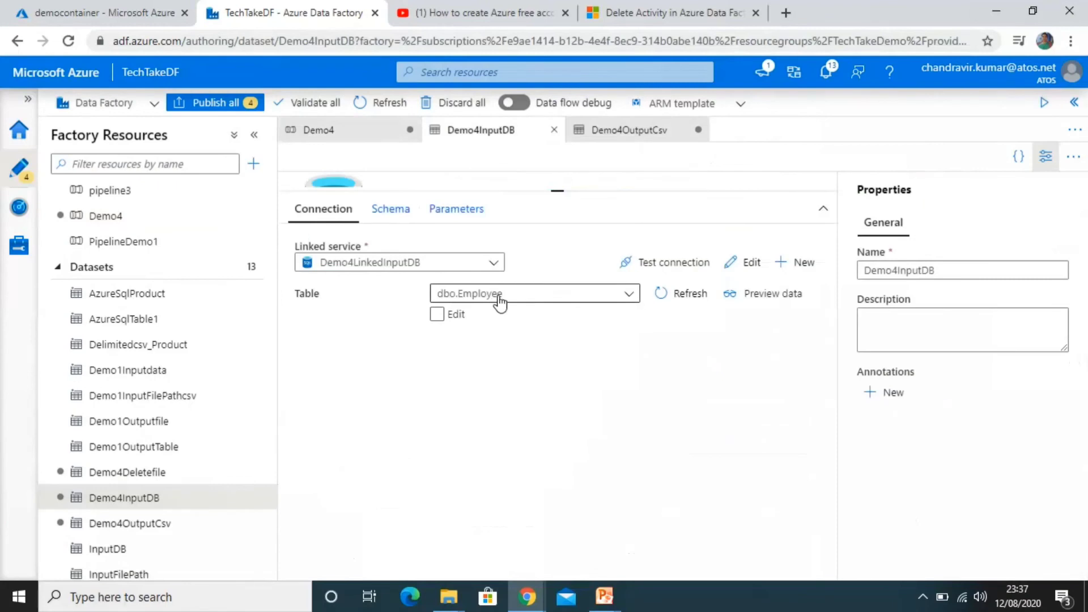
pyautogui.click(438, 314)
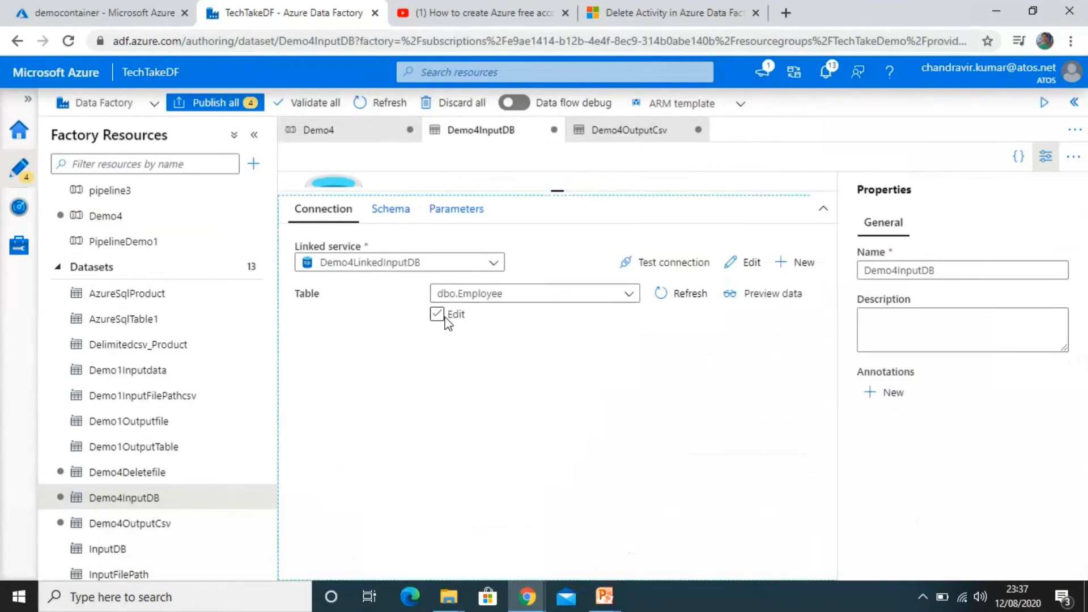
pyautogui.click(445, 318)
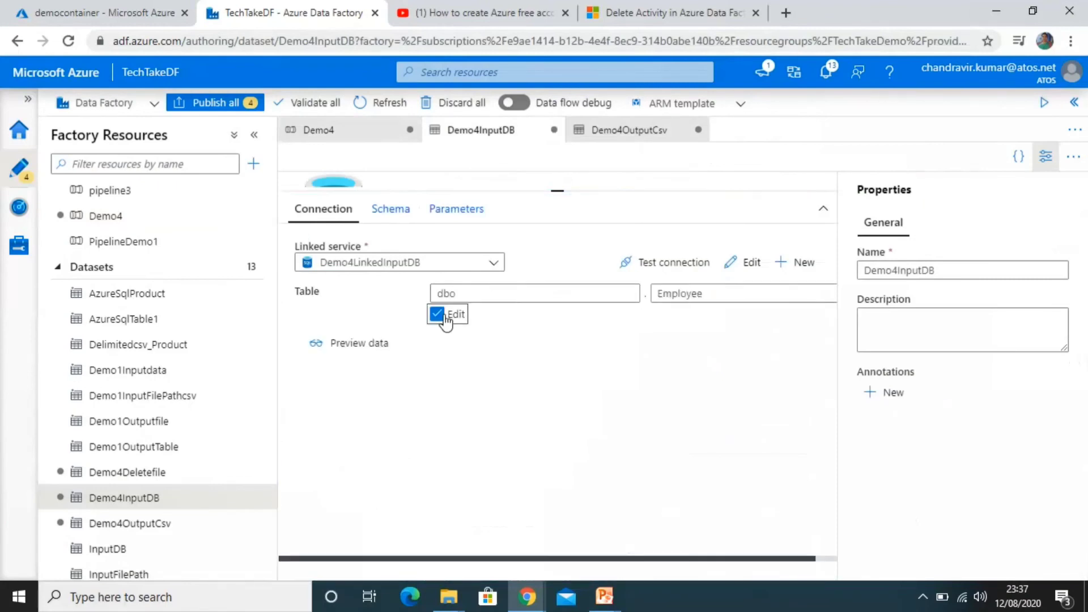
pyautogui.click(729, 292)
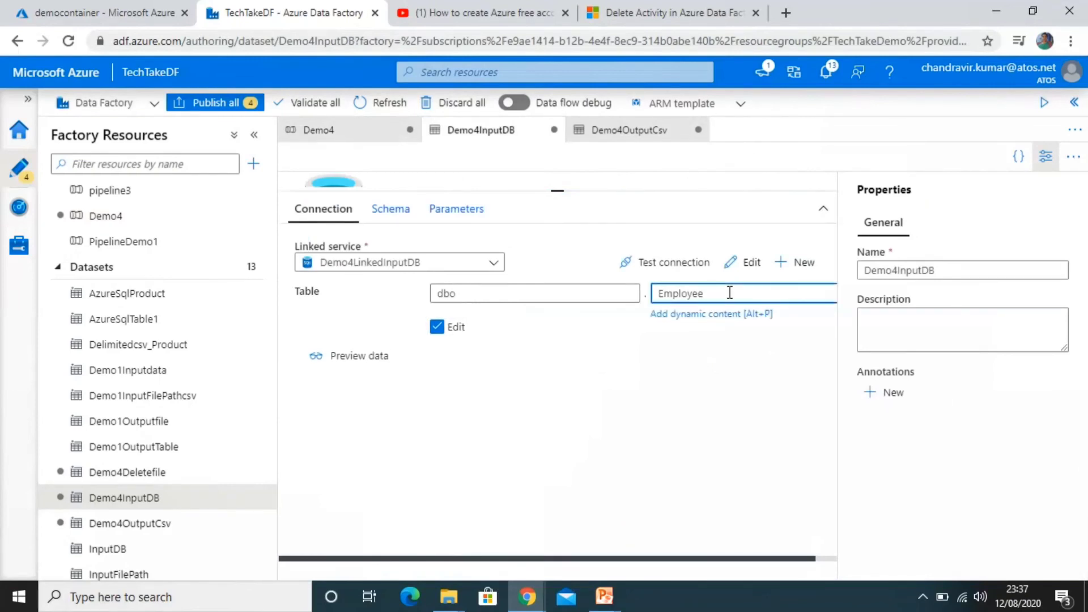
pyautogui.write('s')
pyautogui.click(571, 361)
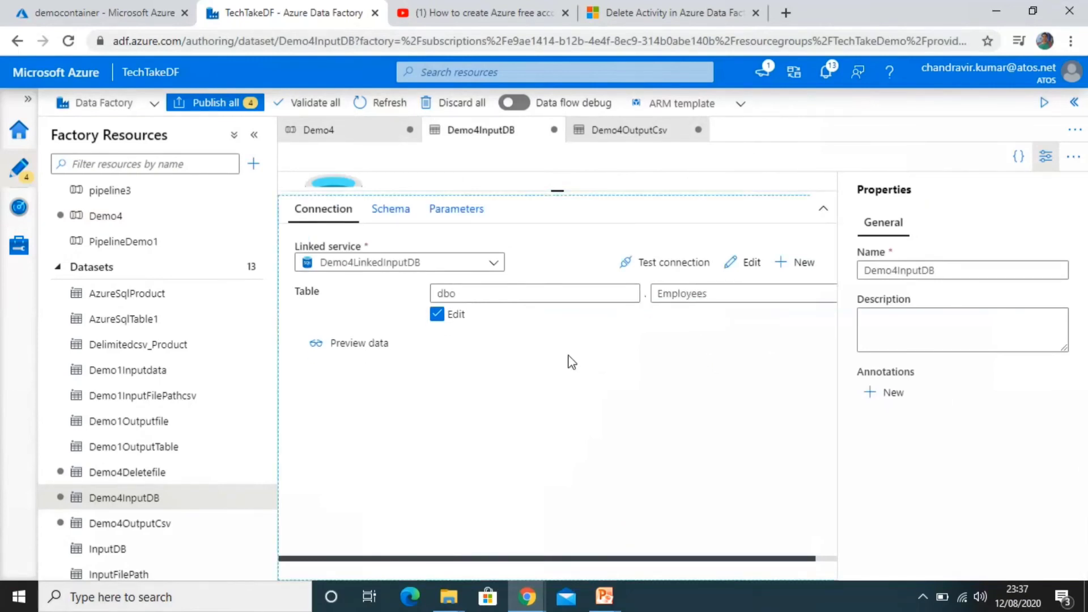
pyautogui.click(354, 133)
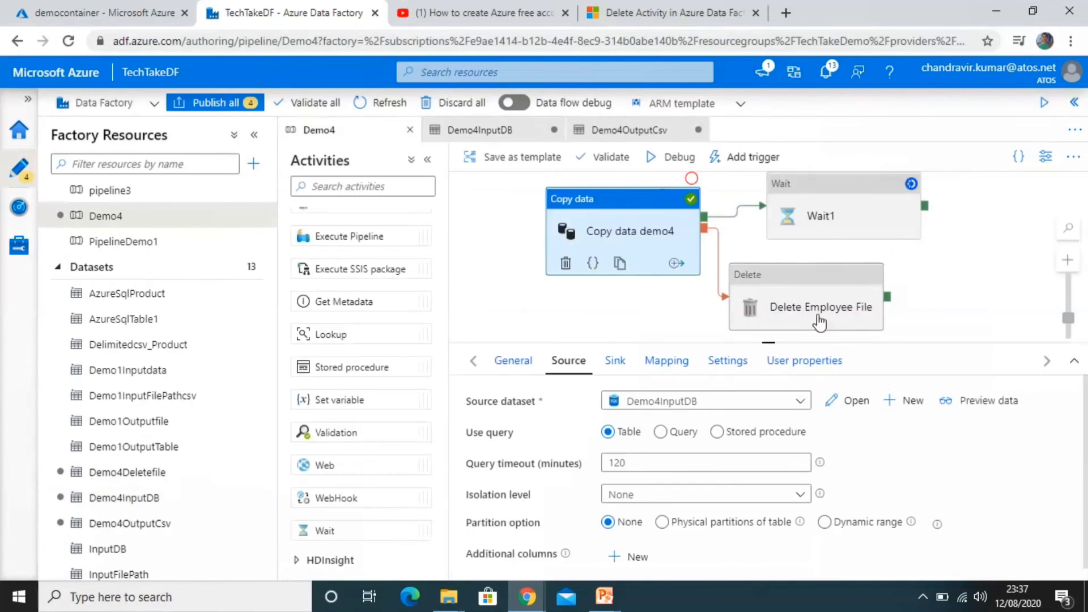
# Refresh the Output folder of democontainer in the Azure portal to check for dbo.Employee.csv before the test run
pyautogui.click(121, 23)
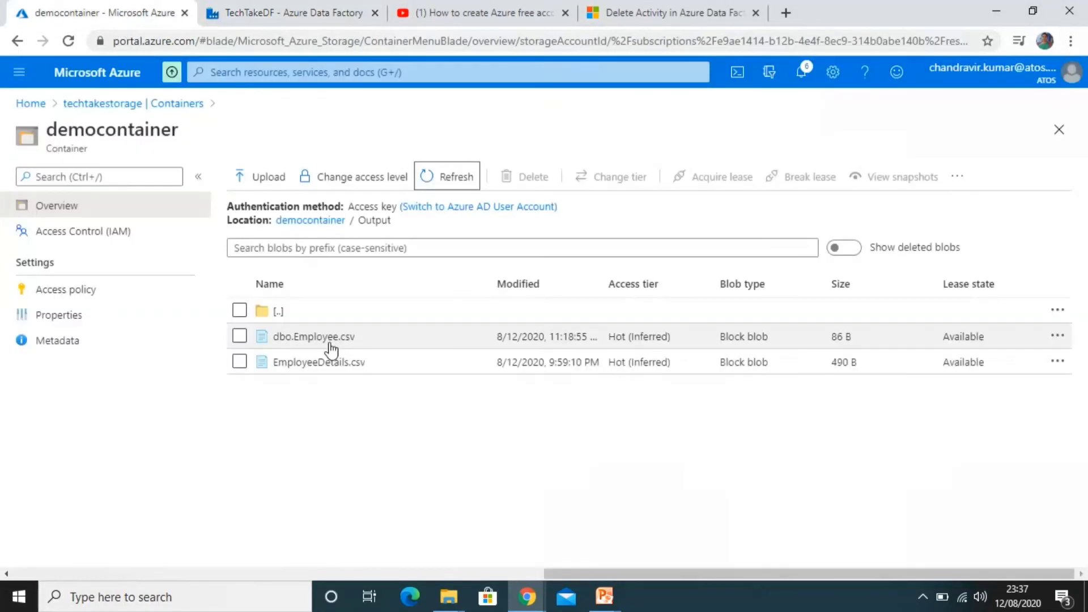
pyautogui.click(444, 185)
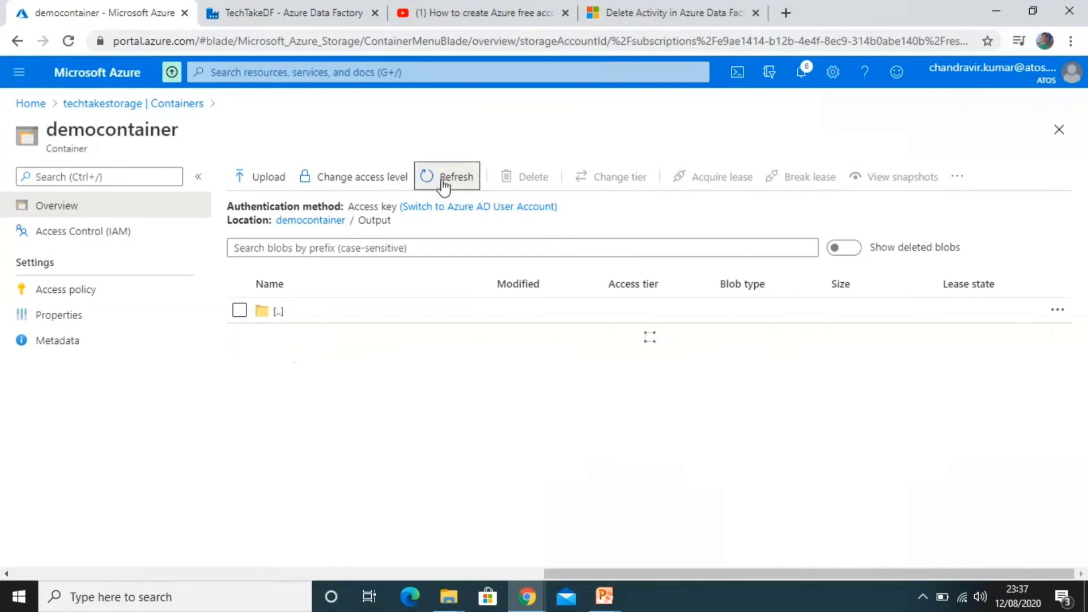
pyautogui.click(253, 19)
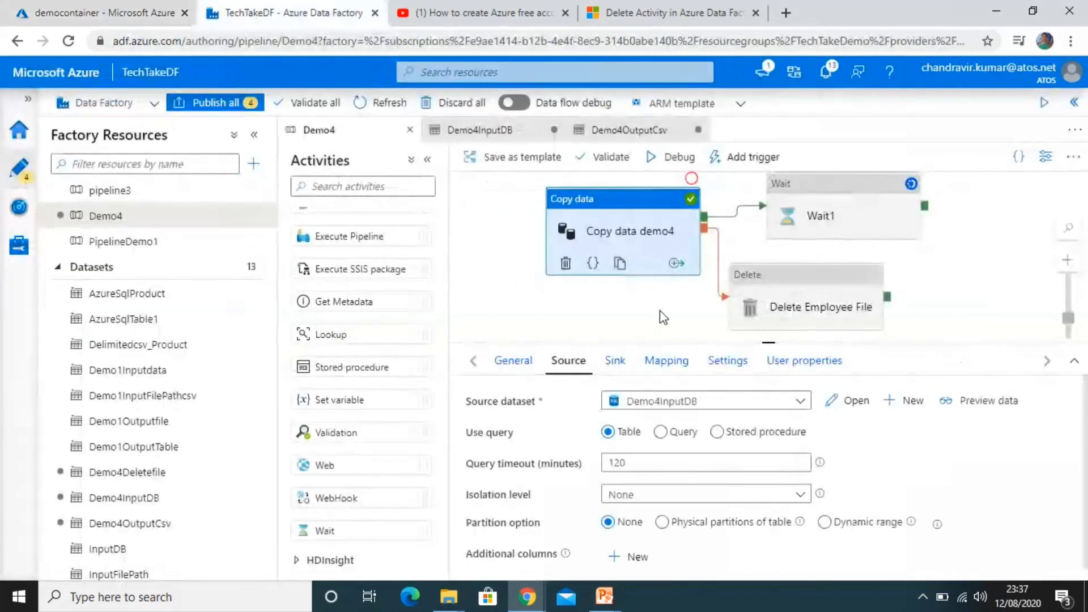
# Debug the Demo4 pipeline and refresh the activity statuses until the run finishes
pyautogui.click(679, 159)
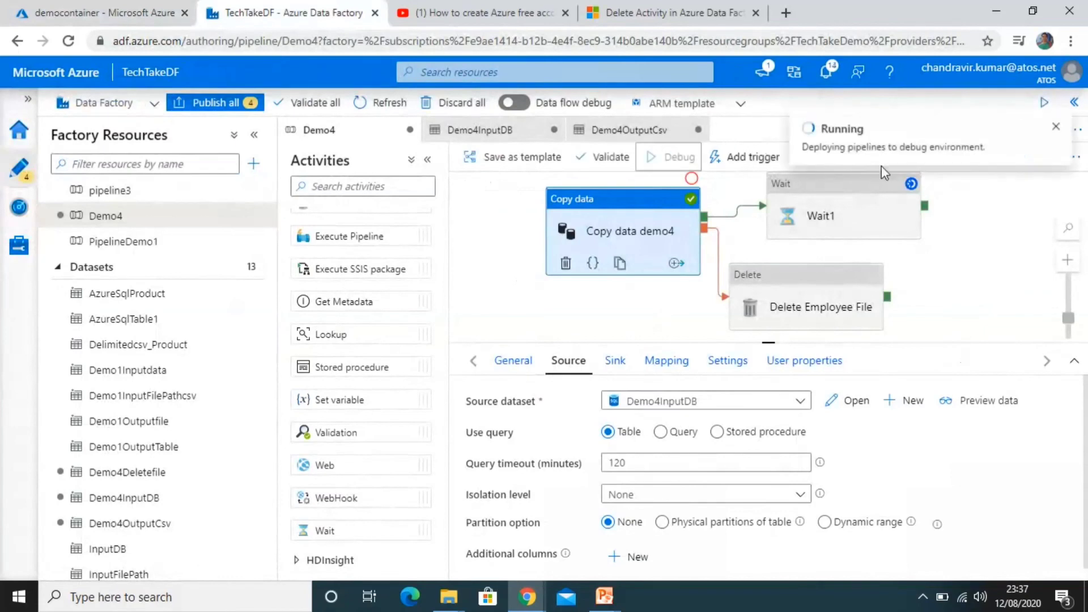
pyautogui.click(659, 316)
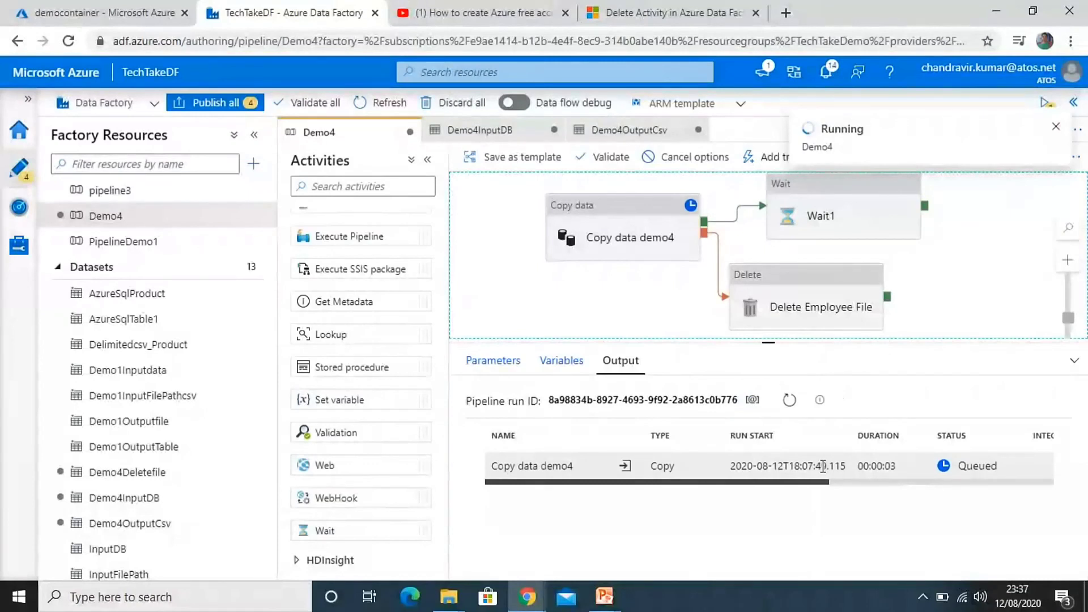
pyautogui.click(788, 400)
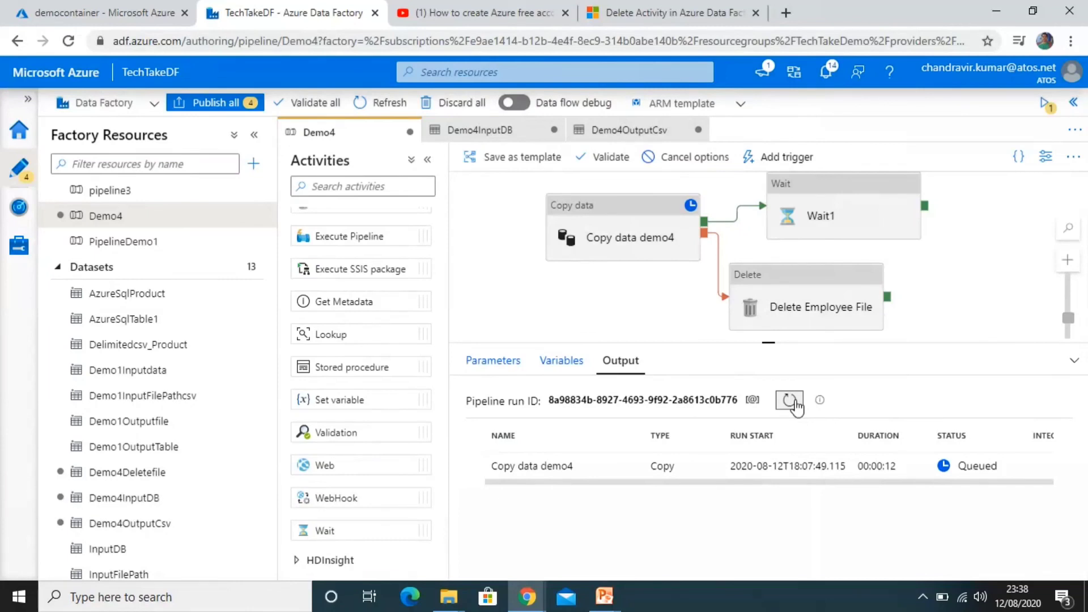
pyautogui.click(789, 400)
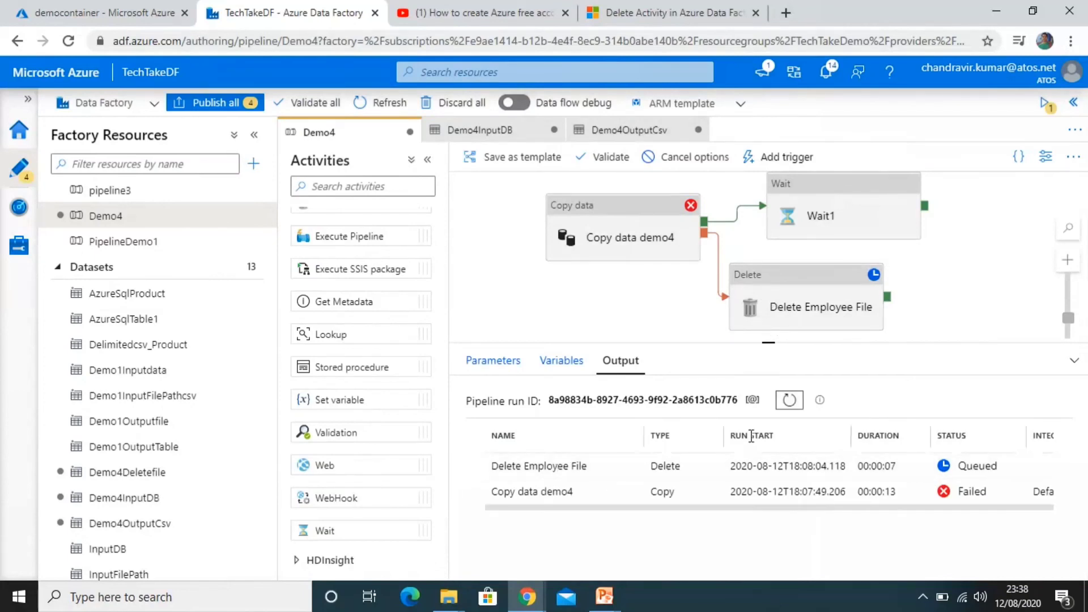
pyautogui.click(788, 401)
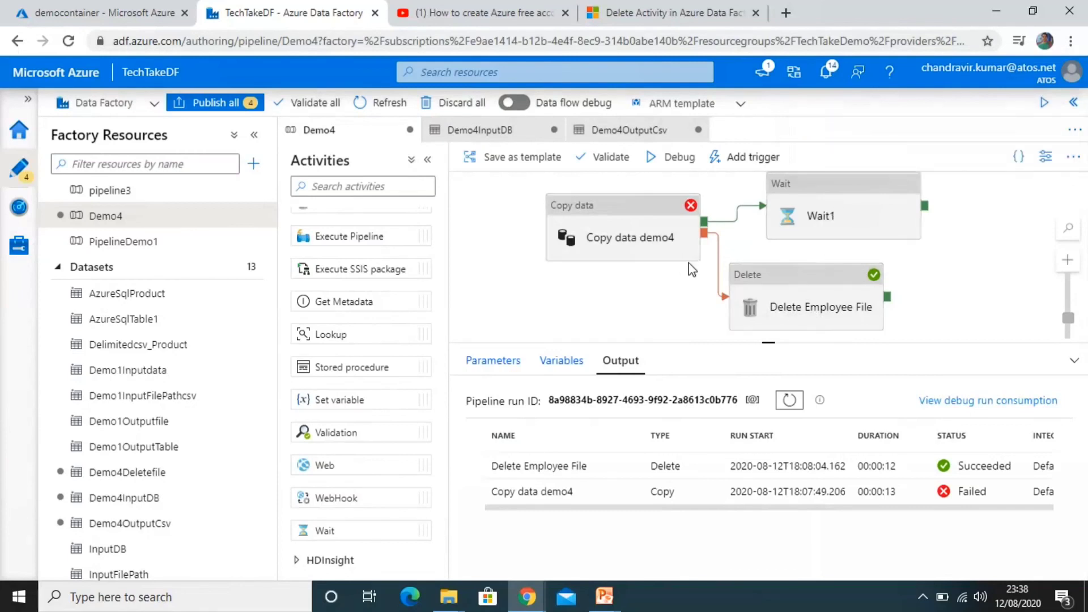
# Refresh democontainer's Output folder to check whether dbo.Employee.csv was deleted, and return to the Demo4 pipeline
pyautogui.click(164, 17)
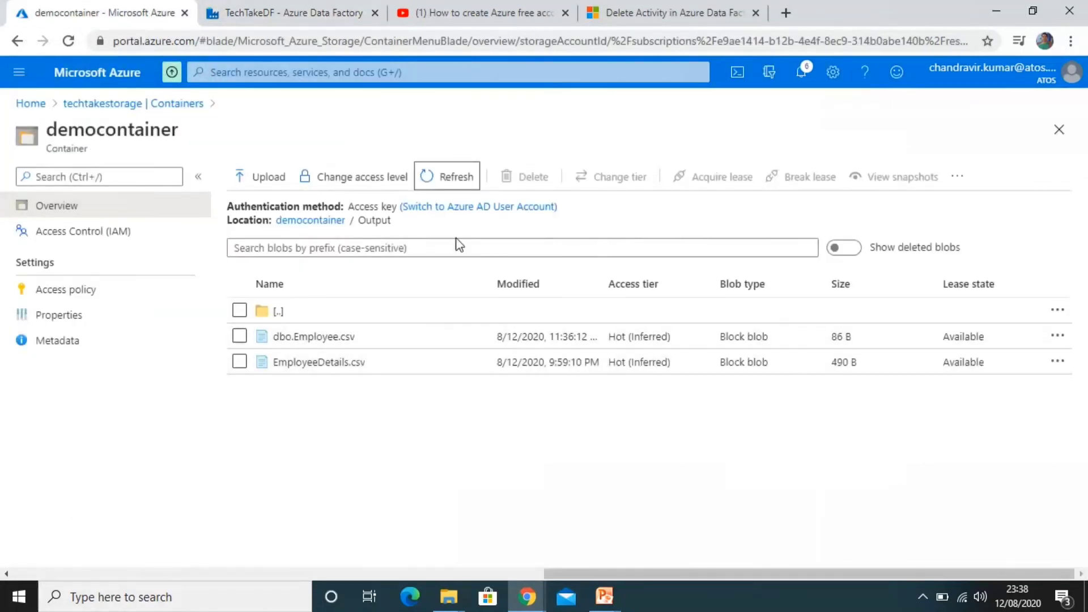
pyautogui.click(458, 183)
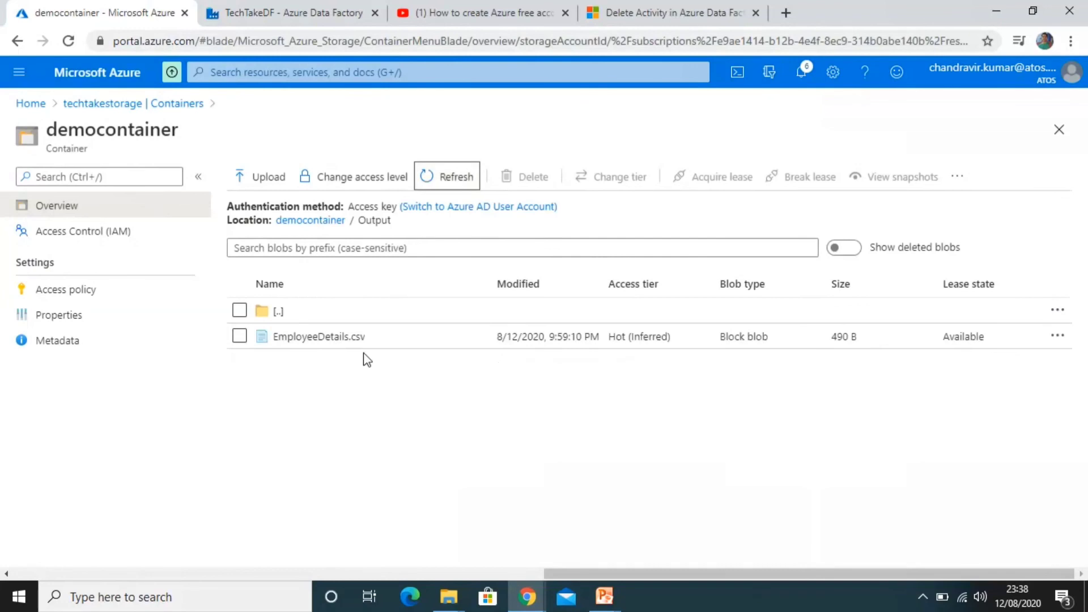
pyautogui.hotkey('ctrl', 'Tab')
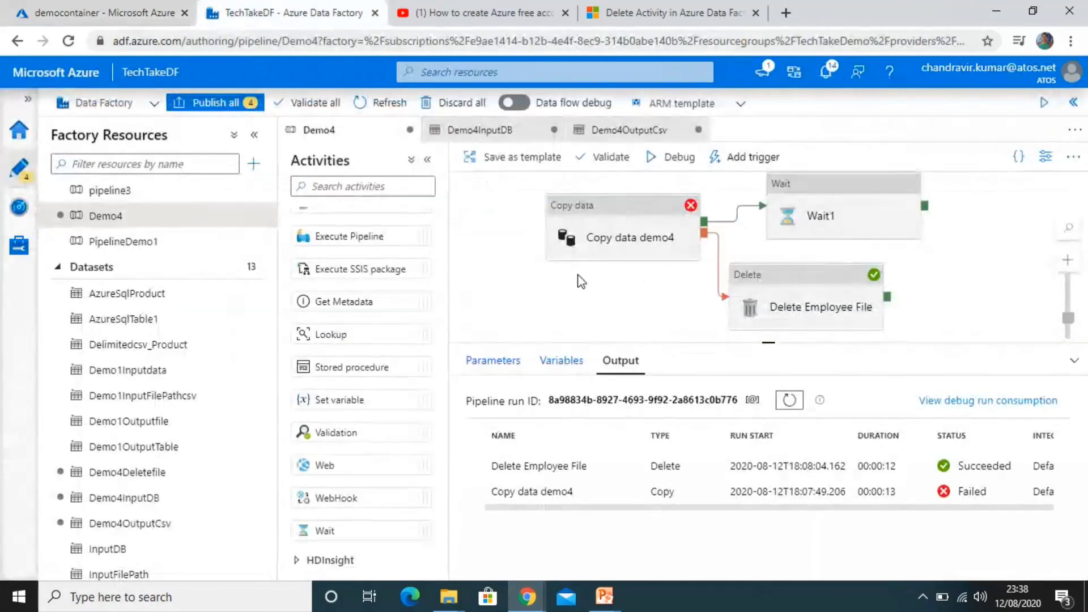
pyautogui.hotkey('alt', 'Tab')
pyautogui.press('Right')
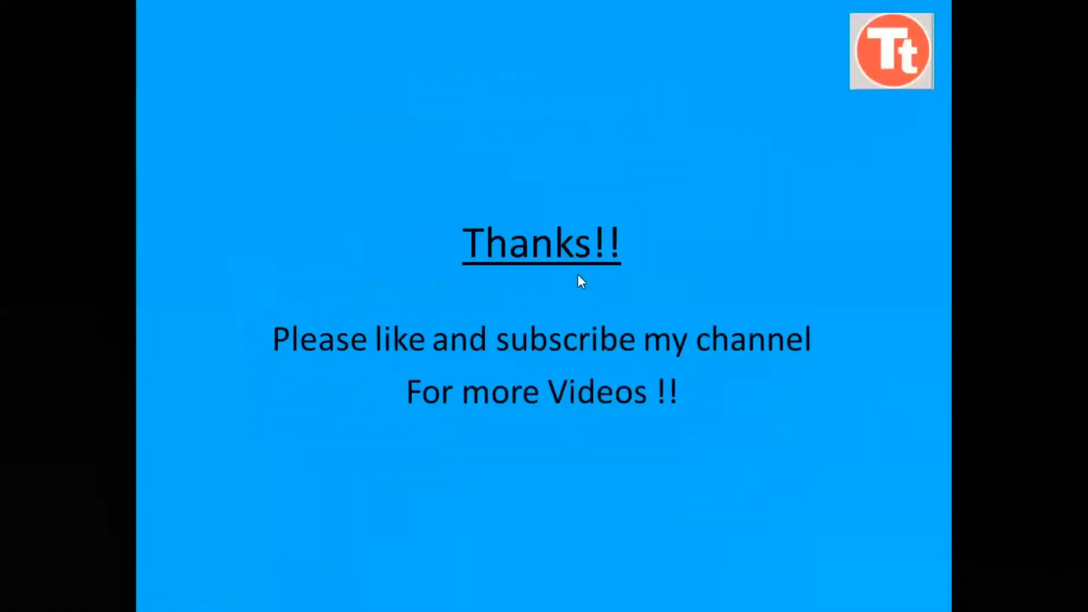